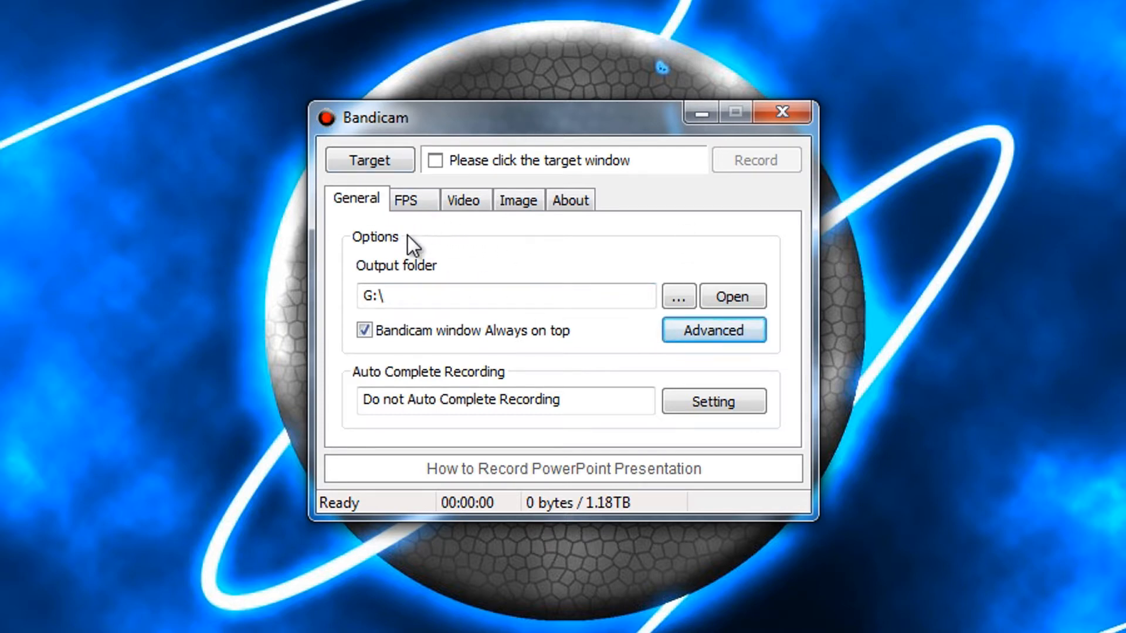
# Review the FPS overlay and limit options and the recording's primary and secondary sound device settings
pyautogui.click(414, 199)
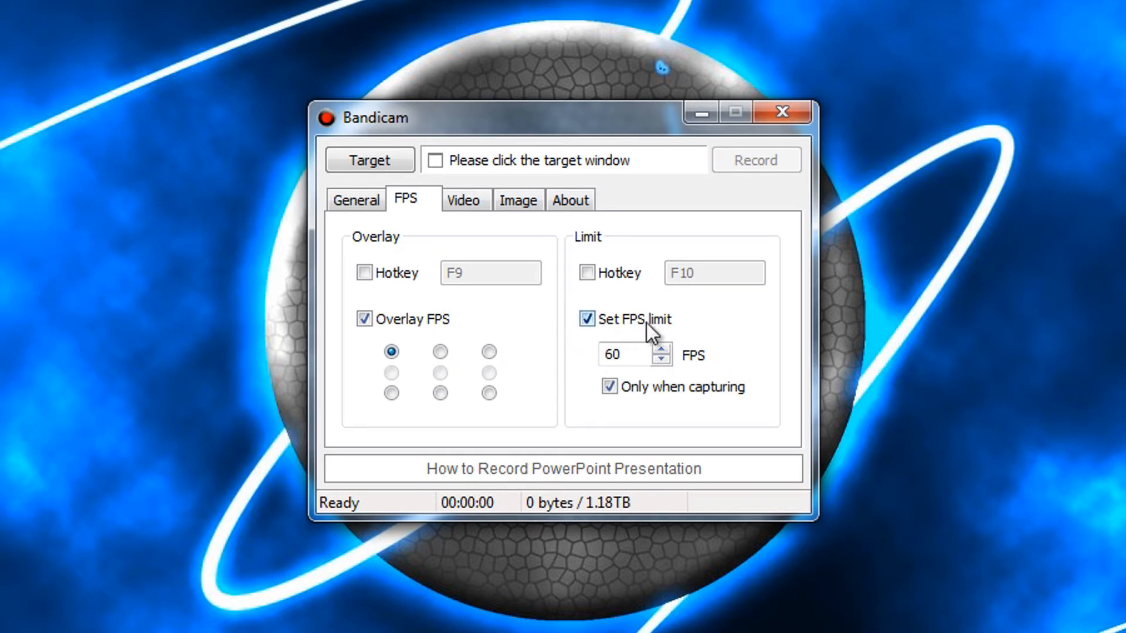
pyautogui.click(474, 200)
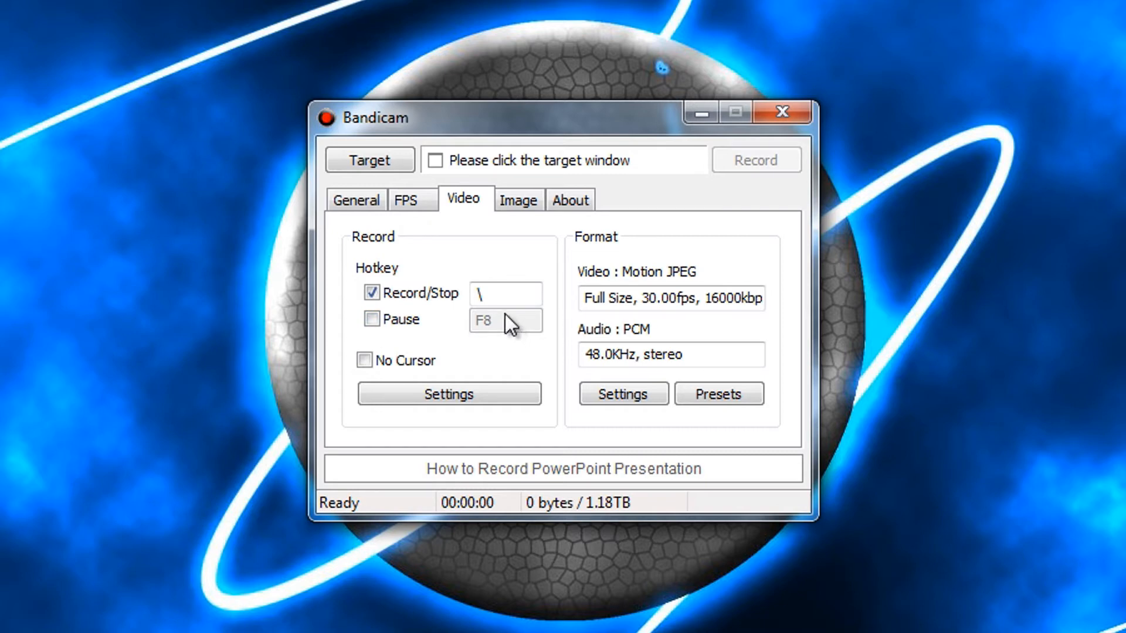
pyautogui.click(468, 393)
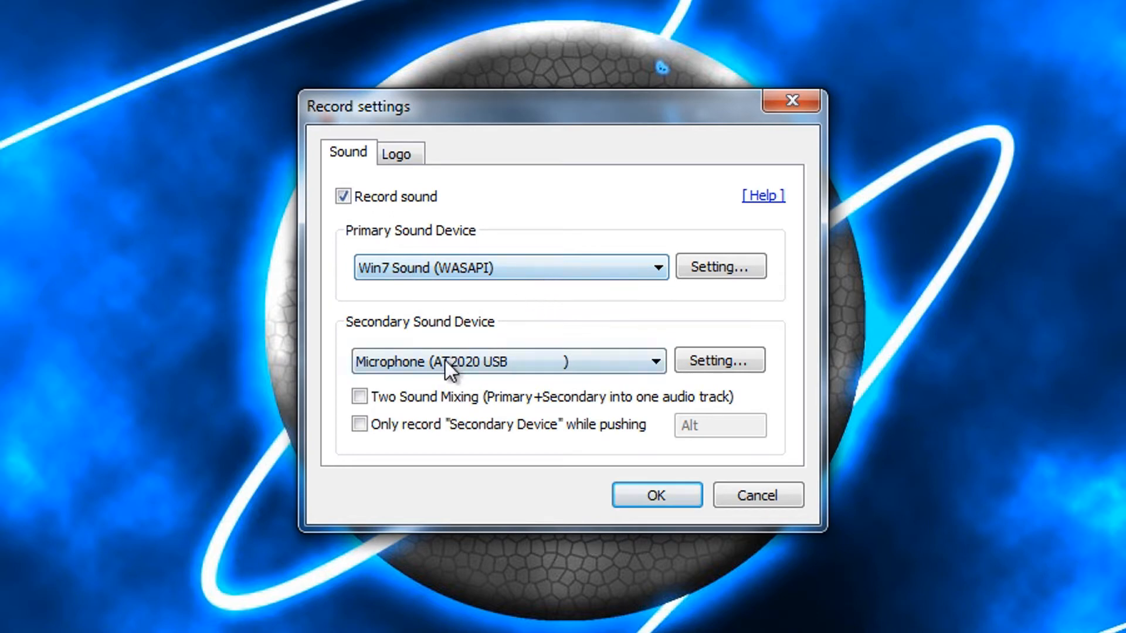
pyautogui.click(729, 359)
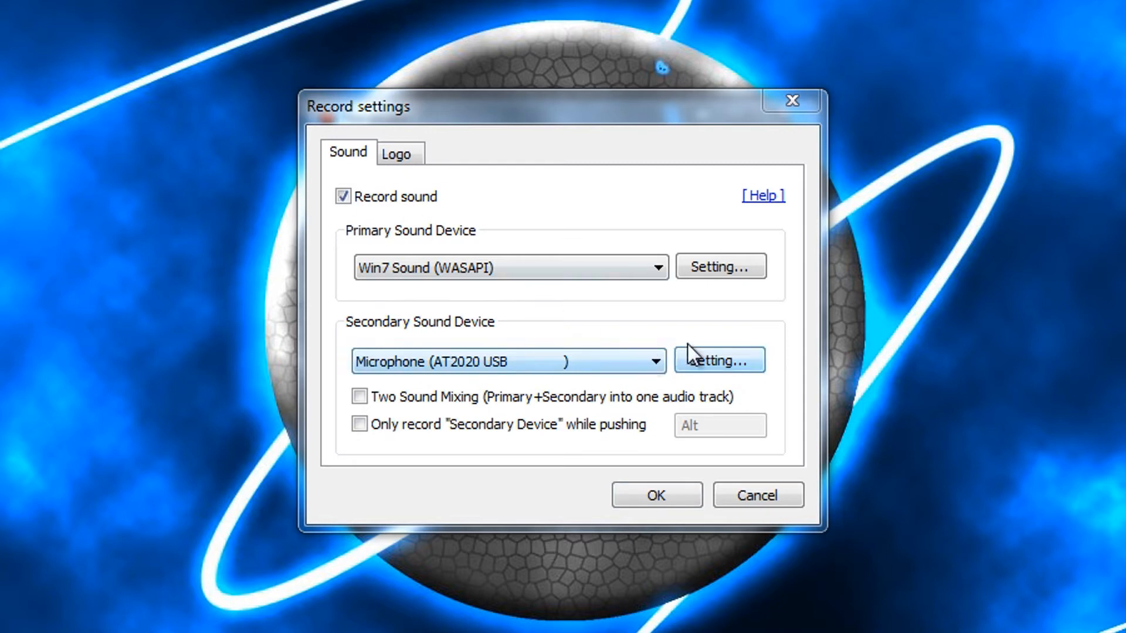
pyautogui.click(754, 315)
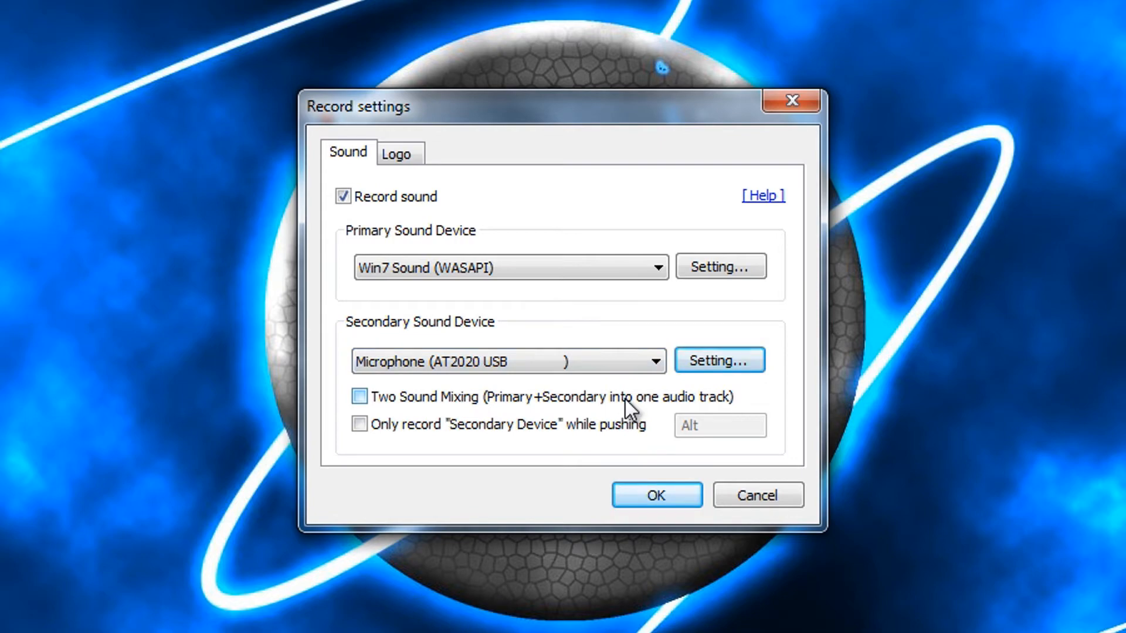
pyautogui.click(765, 493)
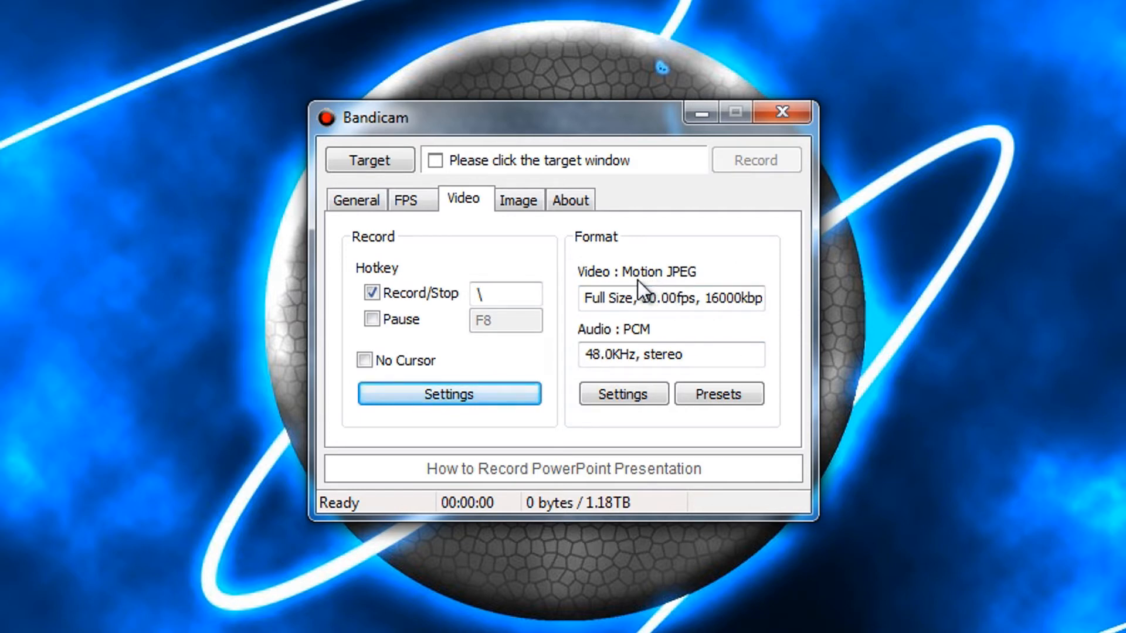
# Examine the recording format settings, including the video size choices, the video codec and the audio codec options
pyautogui.click(626, 391)
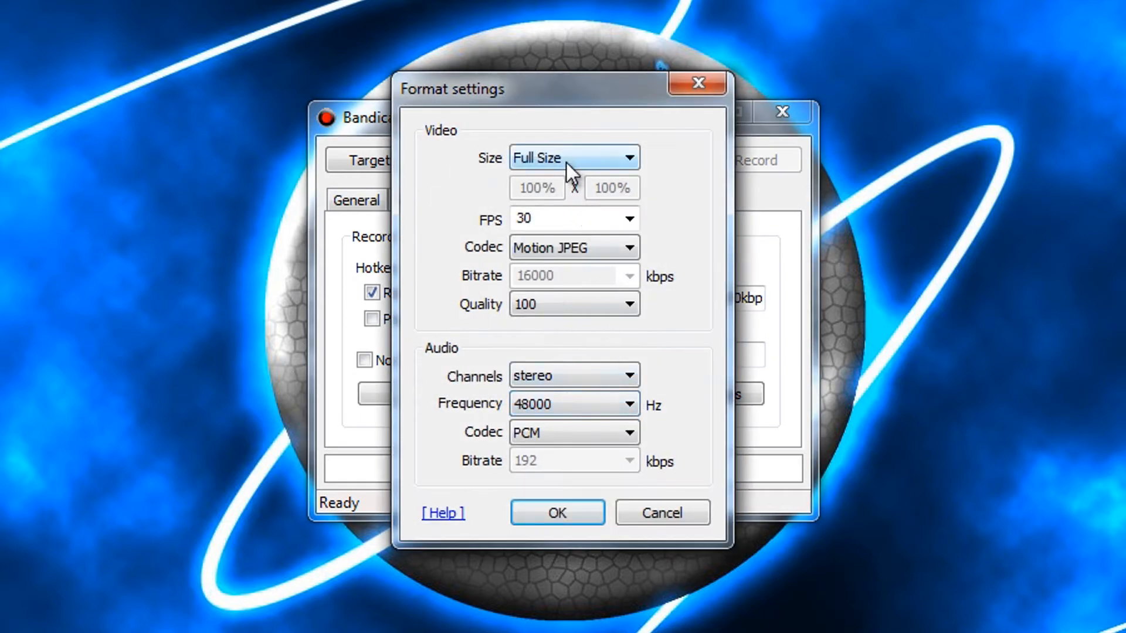
pyautogui.click(566, 160)
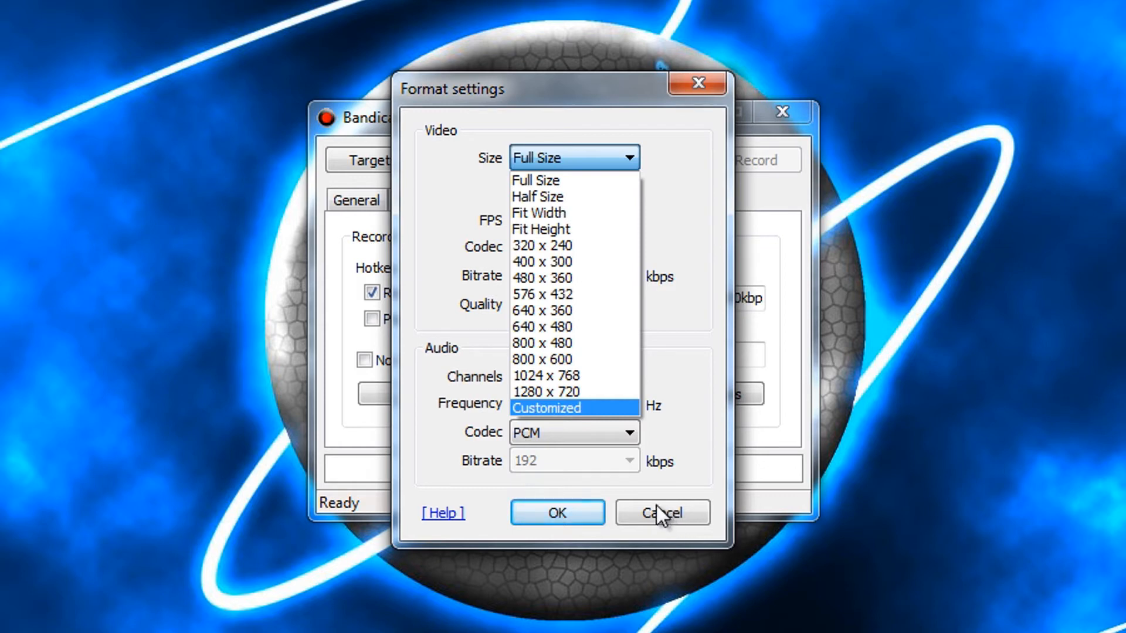
pyautogui.click(626, 182)
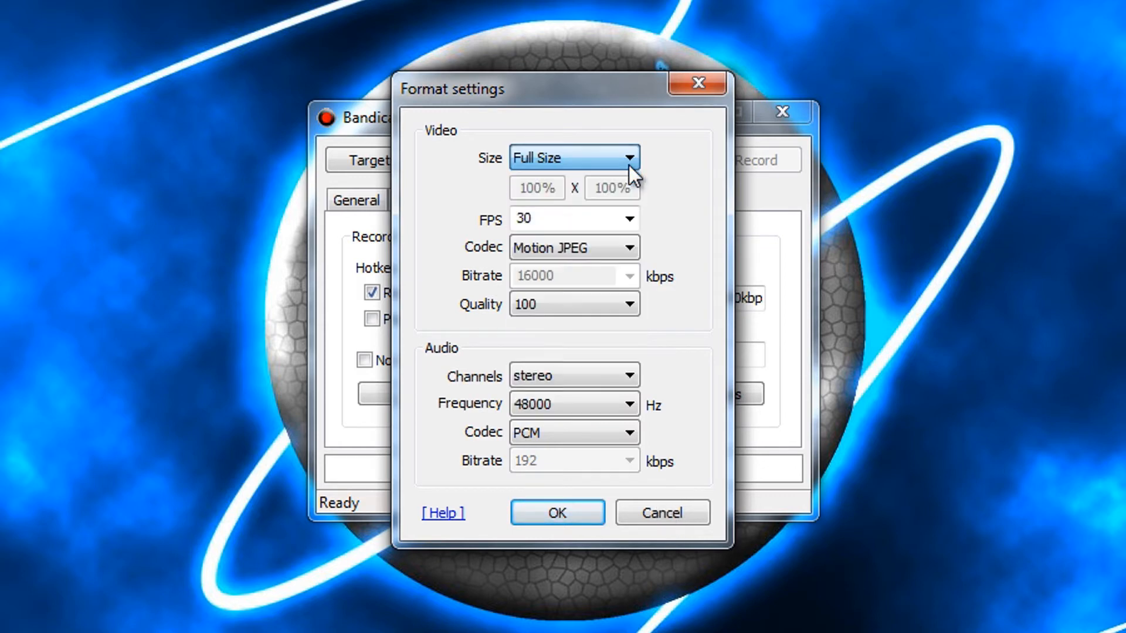
pyautogui.click(569, 251)
pyautogui.click(579, 249)
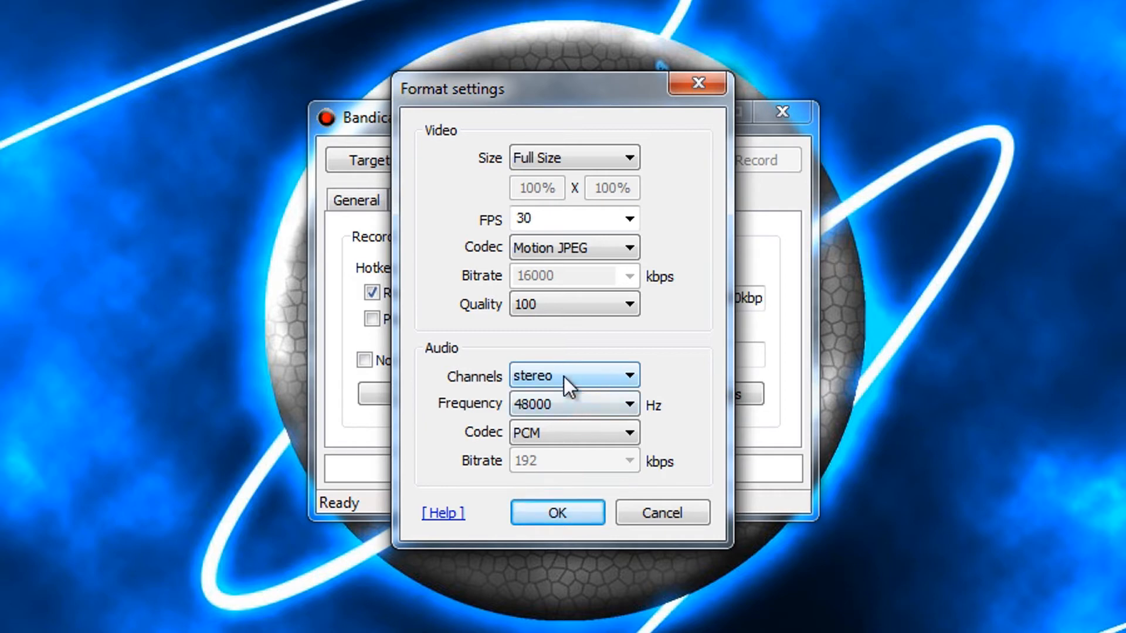
pyautogui.click(565, 434)
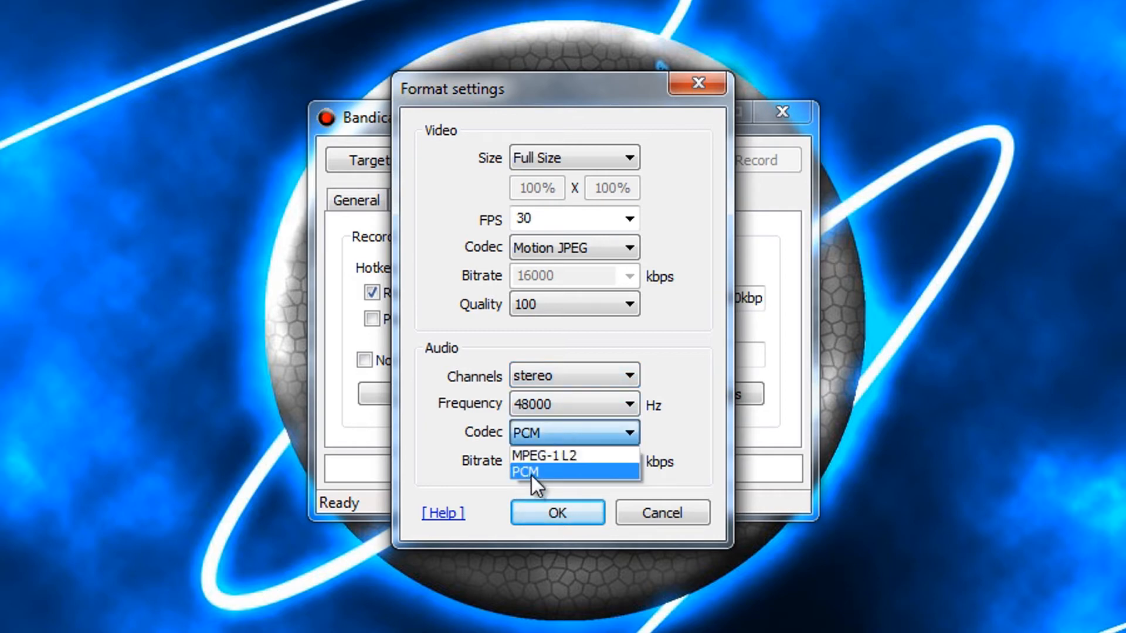
pyautogui.click(561, 433)
pyautogui.click(561, 435)
pyautogui.click(554, 425)
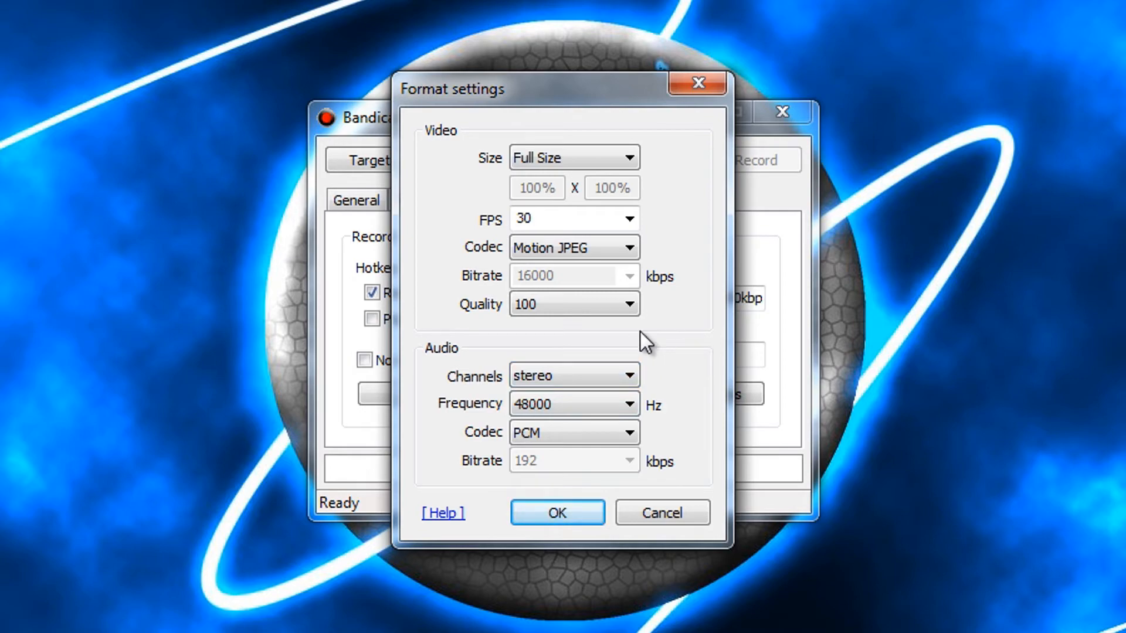
pyautogui.click(670, 515)
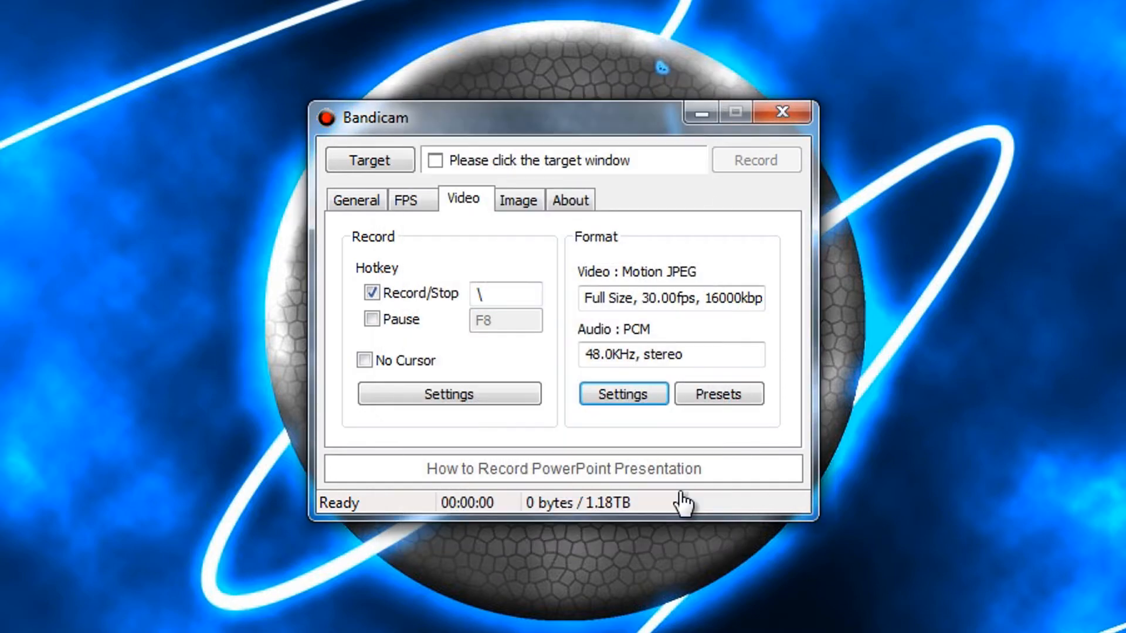
pyautogui.click(516, 203)
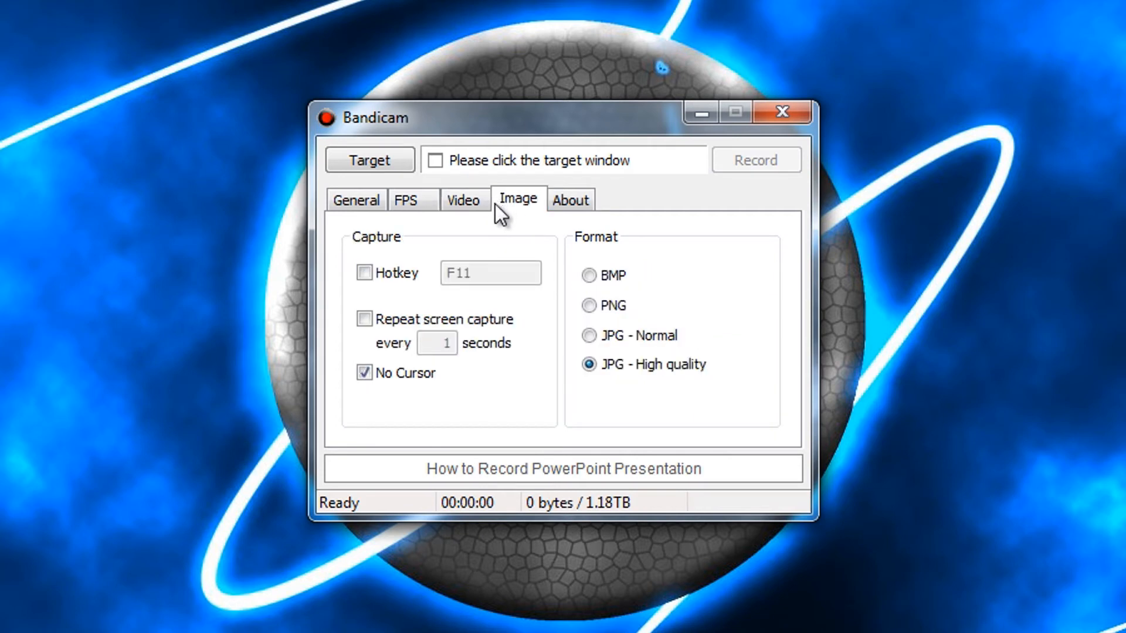
pyautogui.click(476, 202)
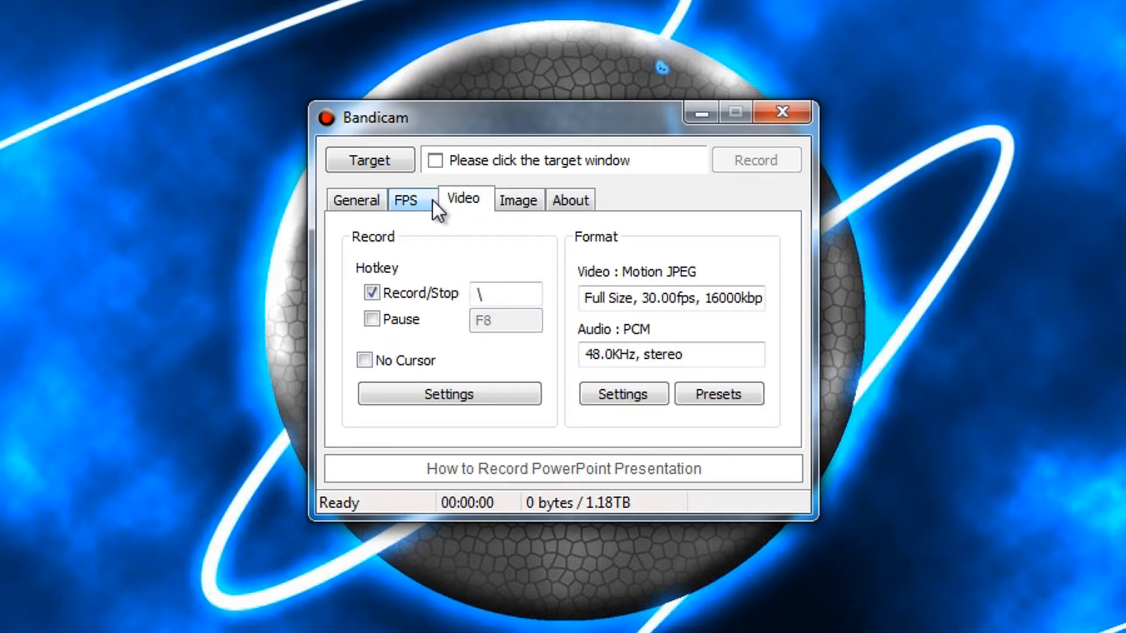
pyautogui.click(416, 200)
pyautogui.click(355, 199)
pyautogui.click(411, 199)
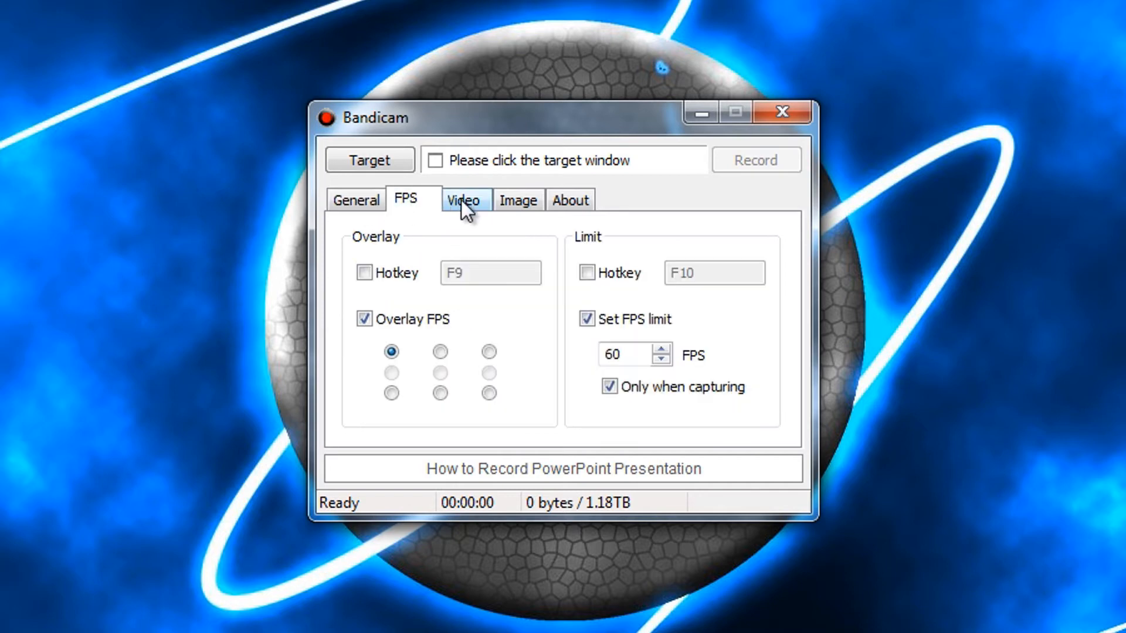
pyautogui.click(464, 200)
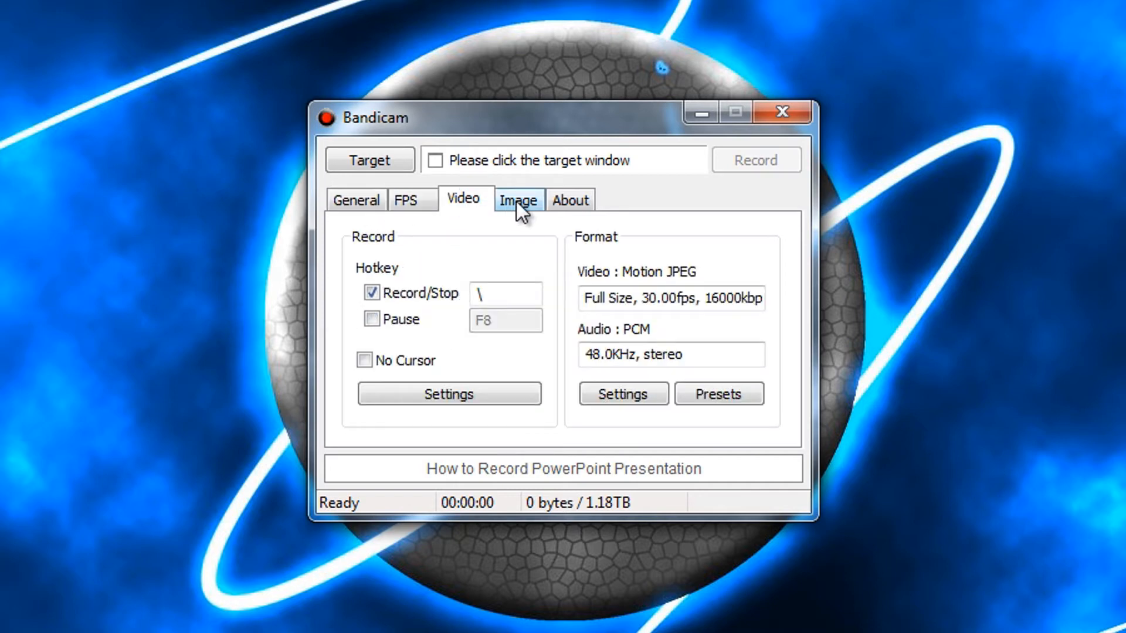
# Highlight the frame rate in the video format summary
pyautogui.moveTo(642, 297); pyautogui.dragTo(701, 294)
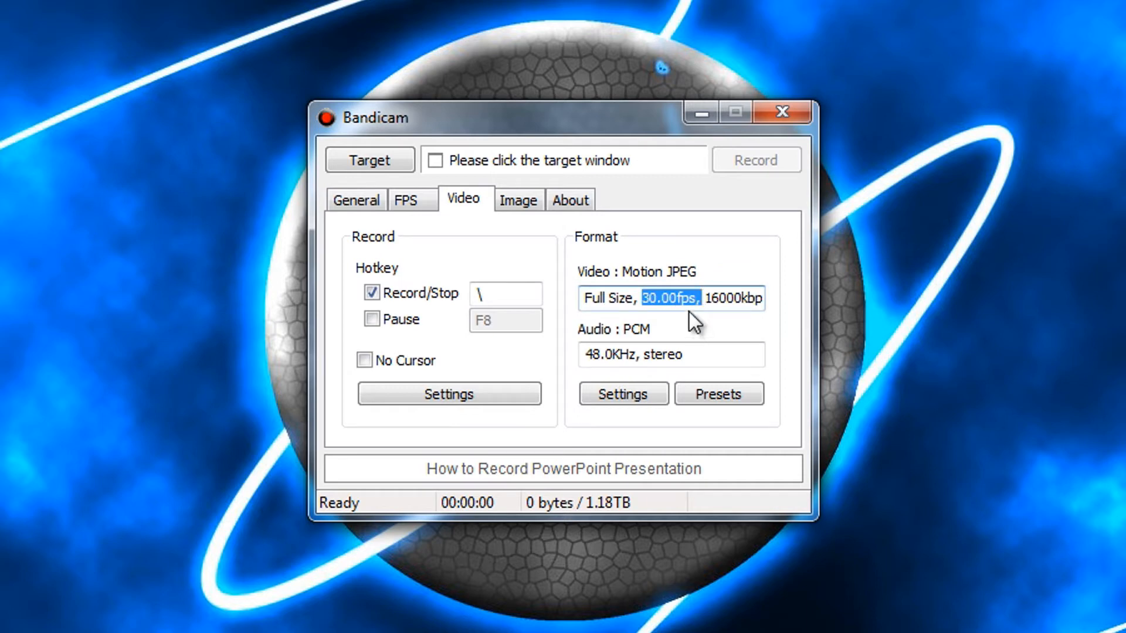
pyautogui.click(648, 292)
pyautogui.moveTo(643, 297); pyautogui.dragTo(692, 296)
pyautogui.click(674, 297)
pyautogui.moveTo(643, 297); pyautogui.dragTo(697, 299)
# Check the available recording target types and the sound device settings for recording
pyautogui.click(380, 160)
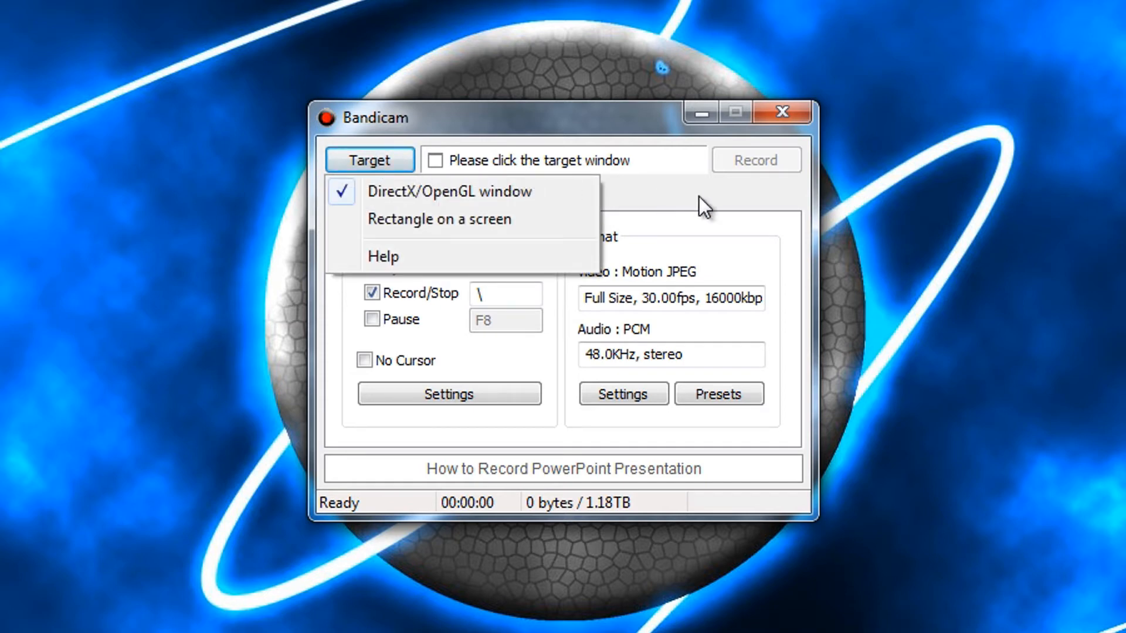
pyautogui.click(738, 195)
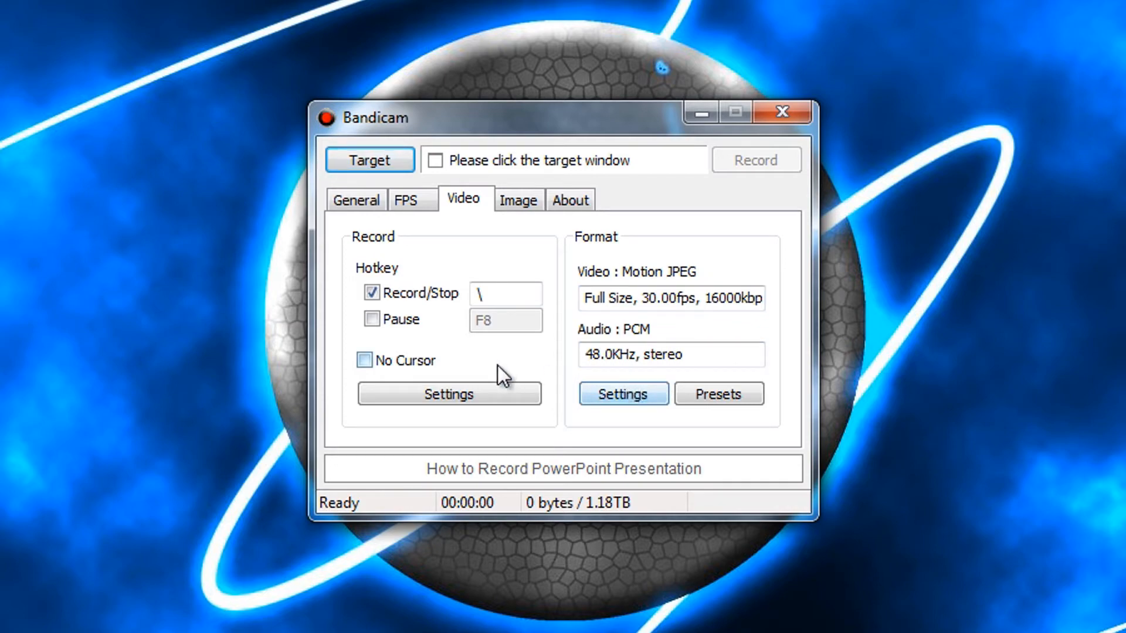
pyautogui.click(475, 394)
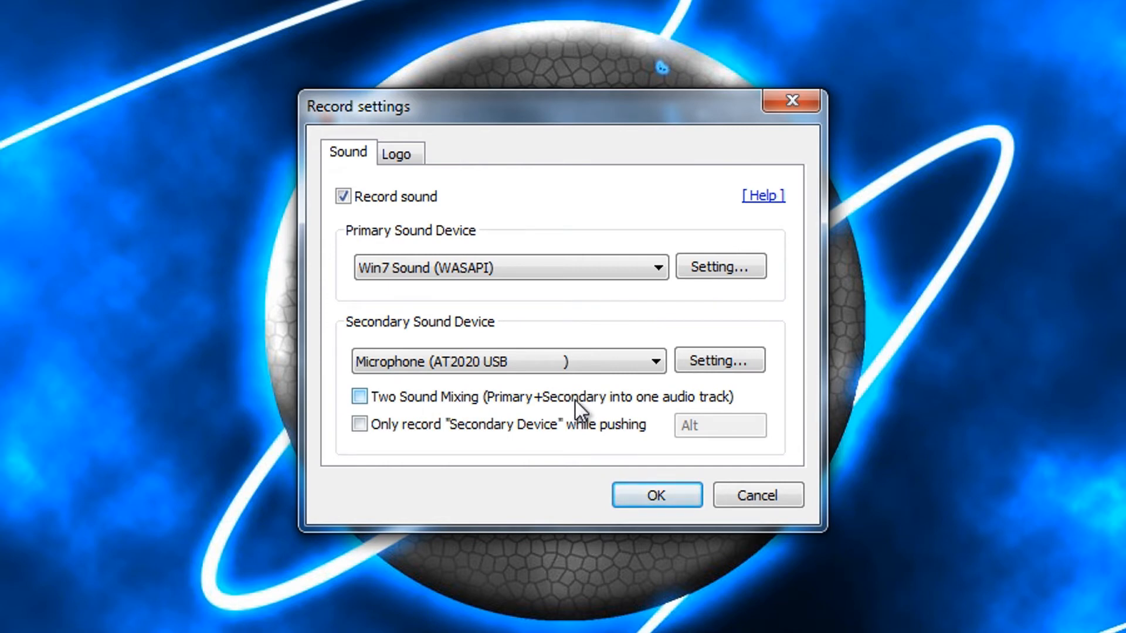
pyautogui.click(756, 494)
# Review the selectable video sizes in the recording format settings
pyautogui.click(639, 393)
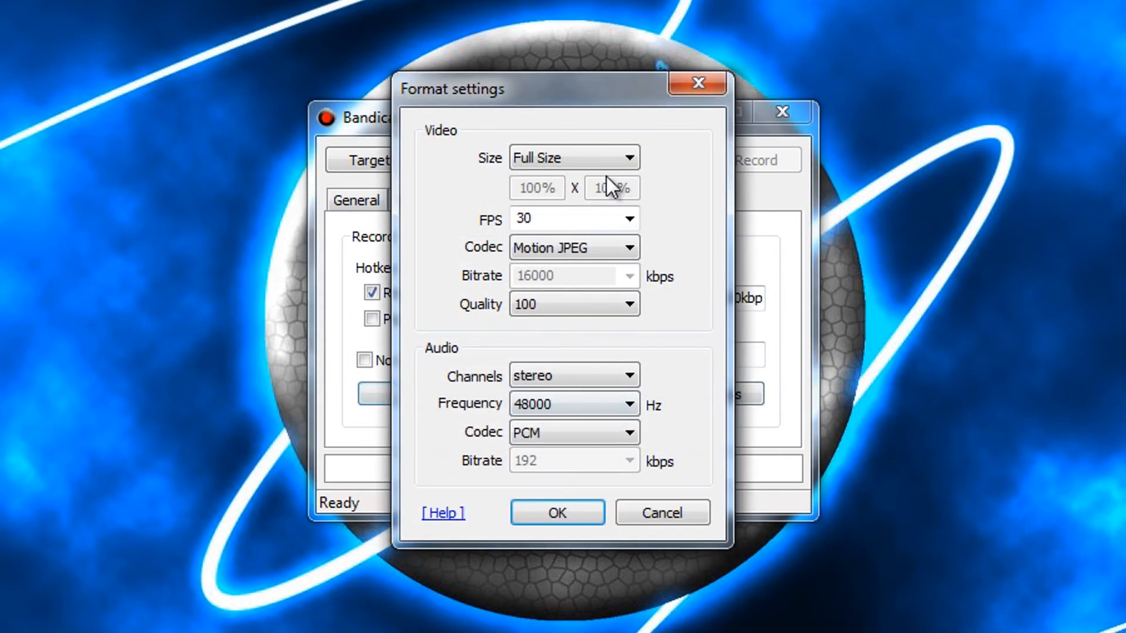
pyautogui.click(593, 157)
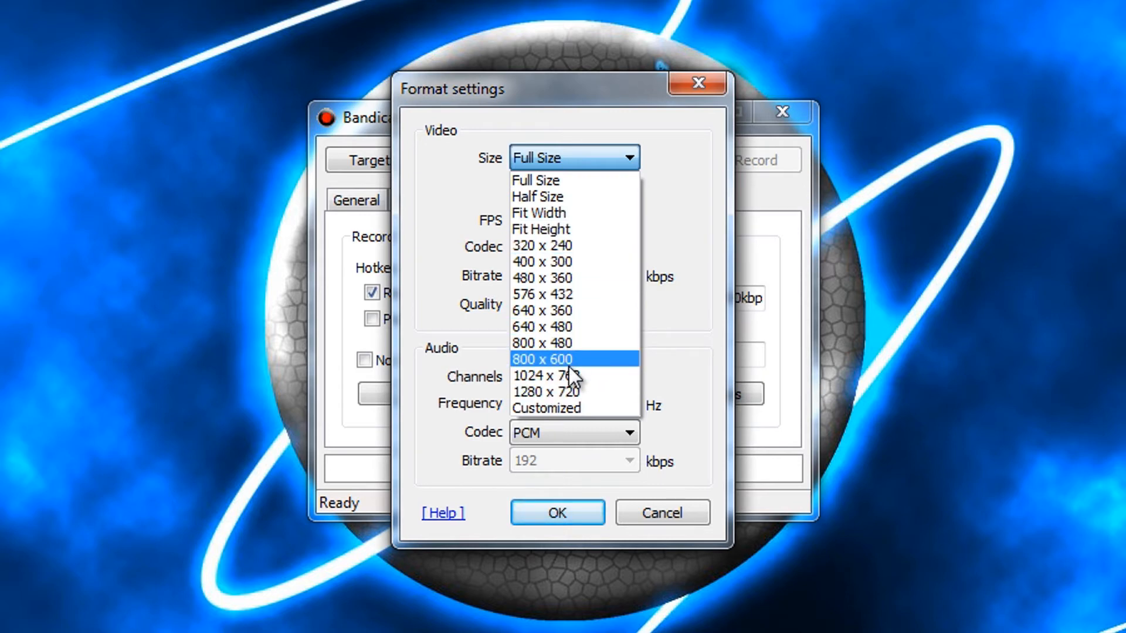
pyautogui.click(620, 149)
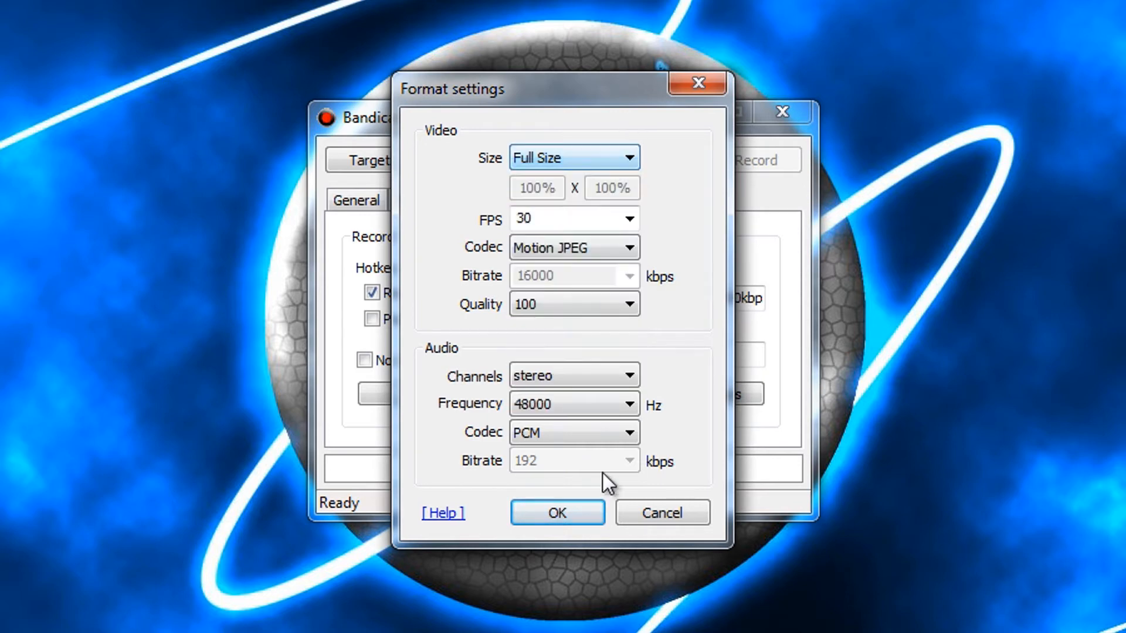
pyautogui.click(673, 510)
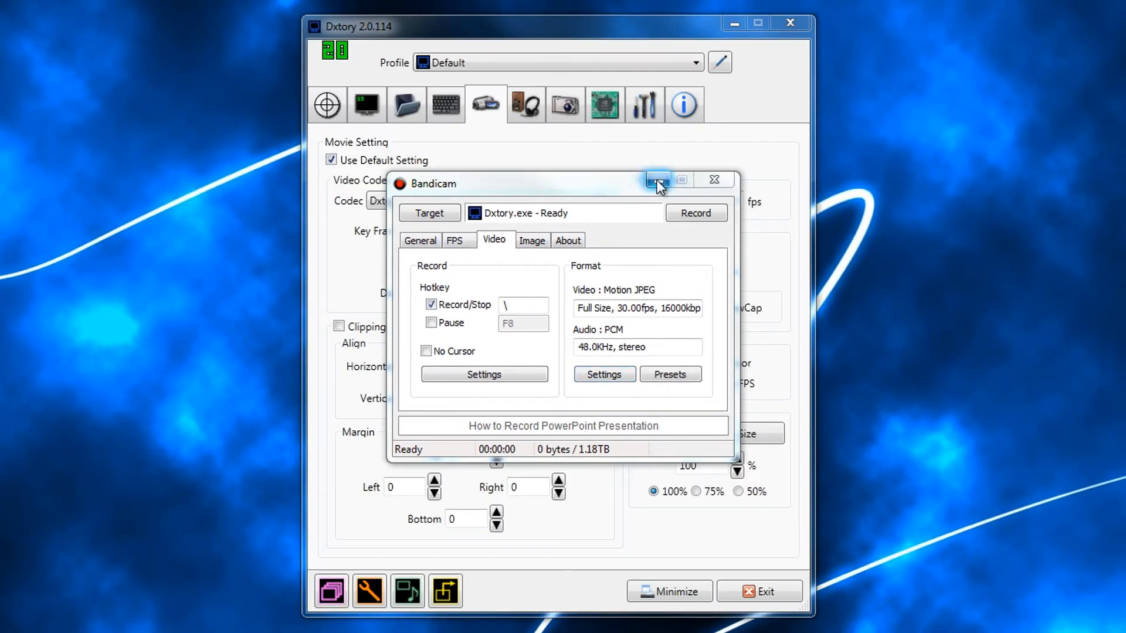
# Minimize Bandicam to switch to Dxtory, and review its overlay status settings
pyautogui.click(657, 180)
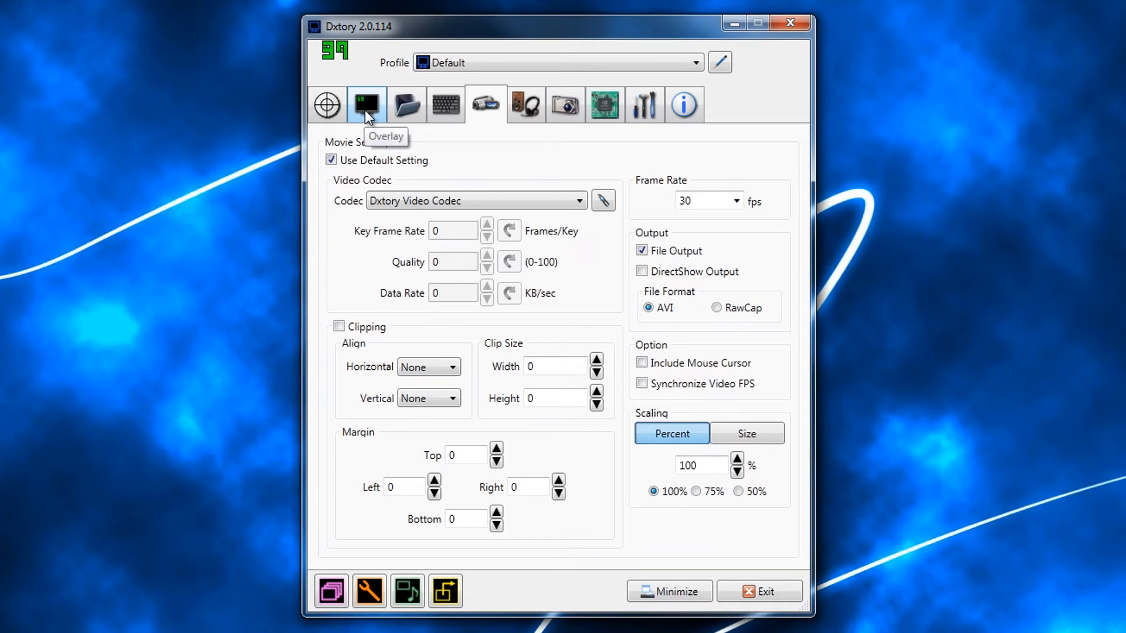
pyautogui.click(365, 110)
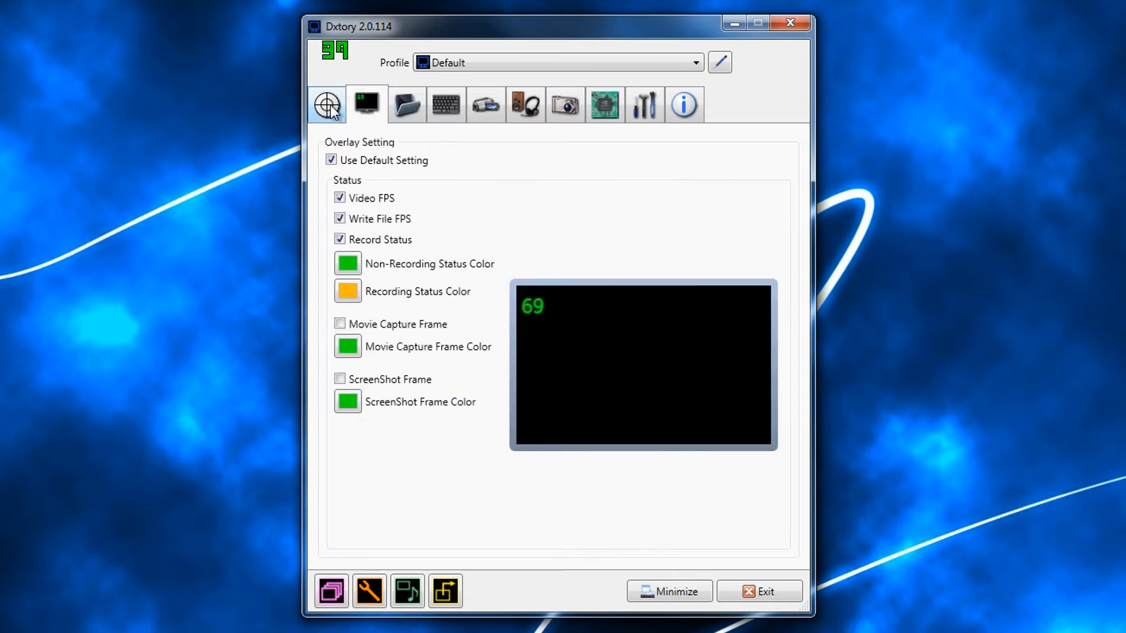
pyautogui.click(330, 106)
pyautogui.click(371, 111)
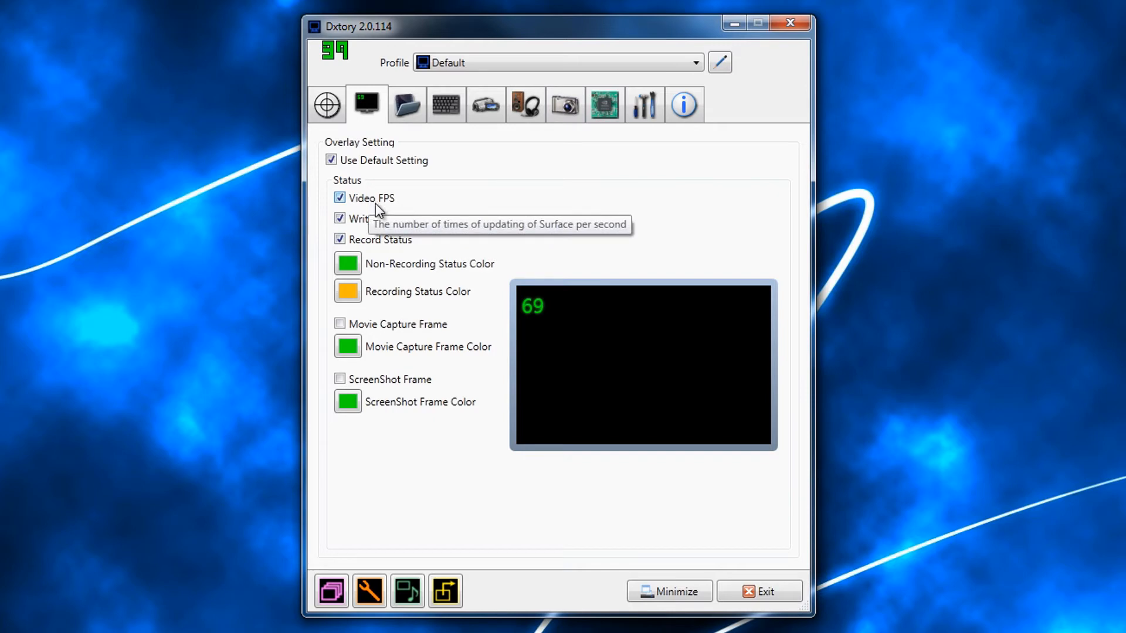
# Benchmark the write speed of the G: movie folder with a 1000 MB write size and apply the result
pyautogui.click(415, 113)
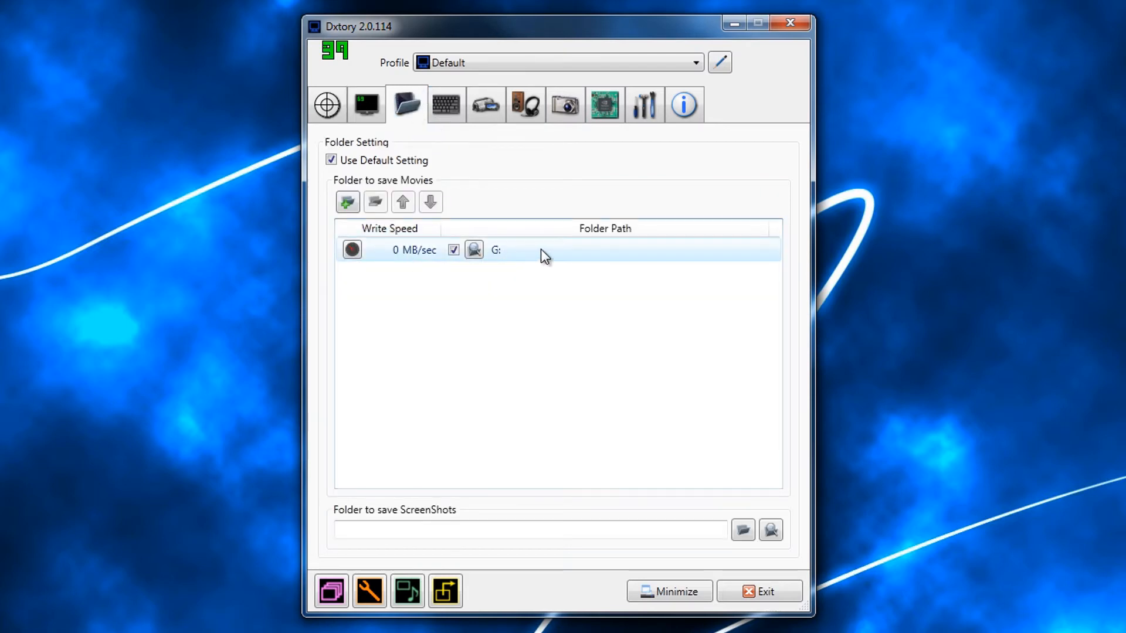
pyautogui.click(351, 250)
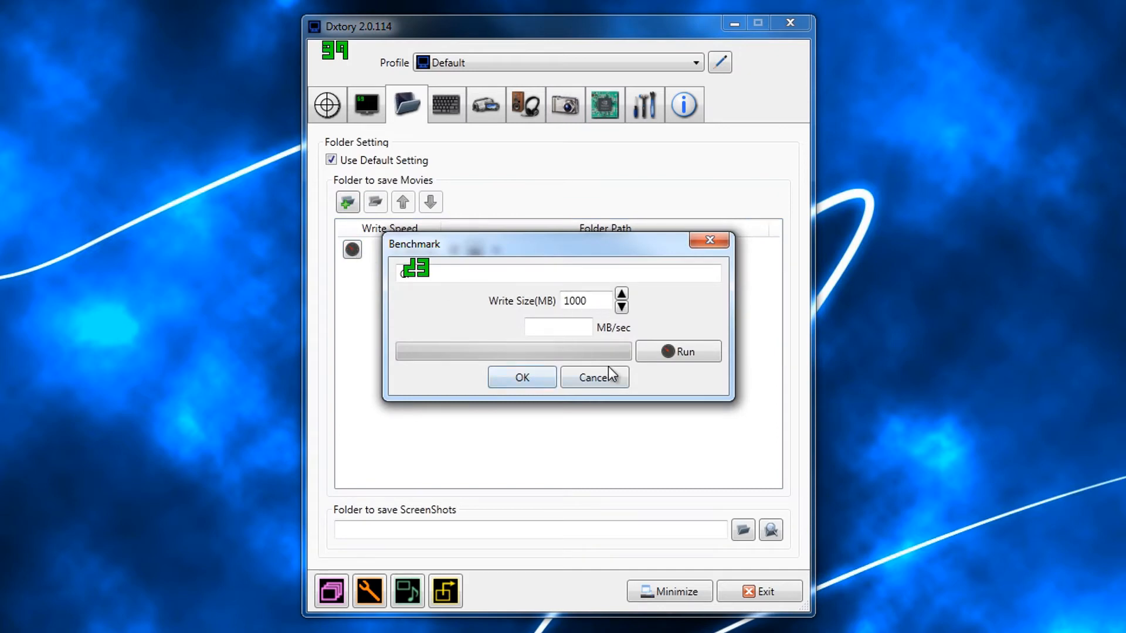
pyautogui.click(692, 351)
pyautogui.click(529, 380)
pyautogui.click(353, 250)
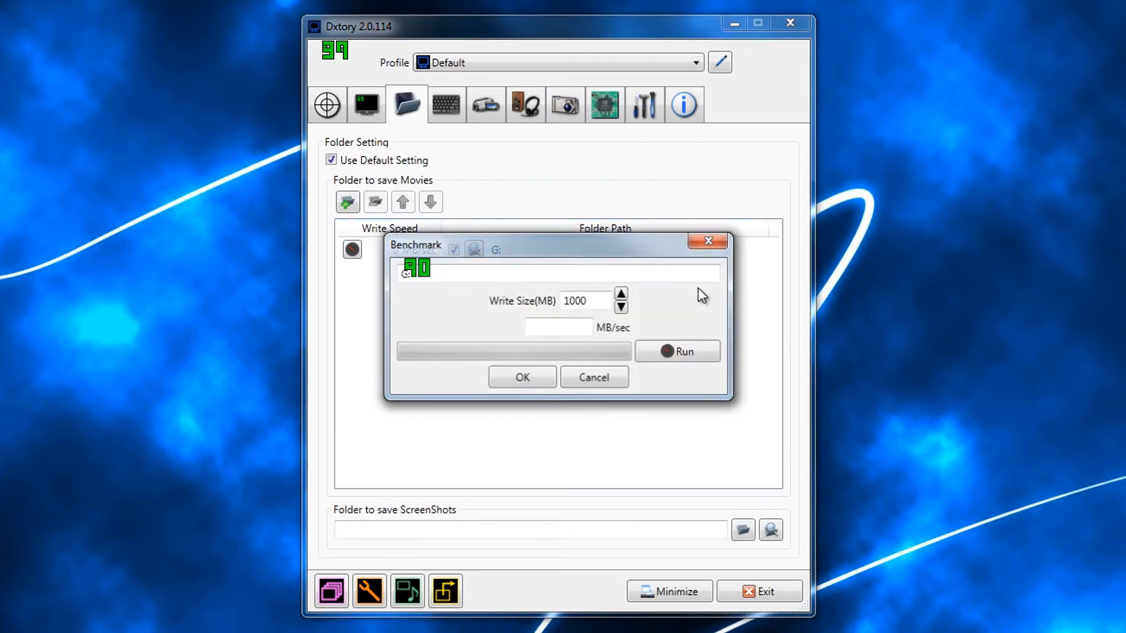
pyautogui.click(689, 352)
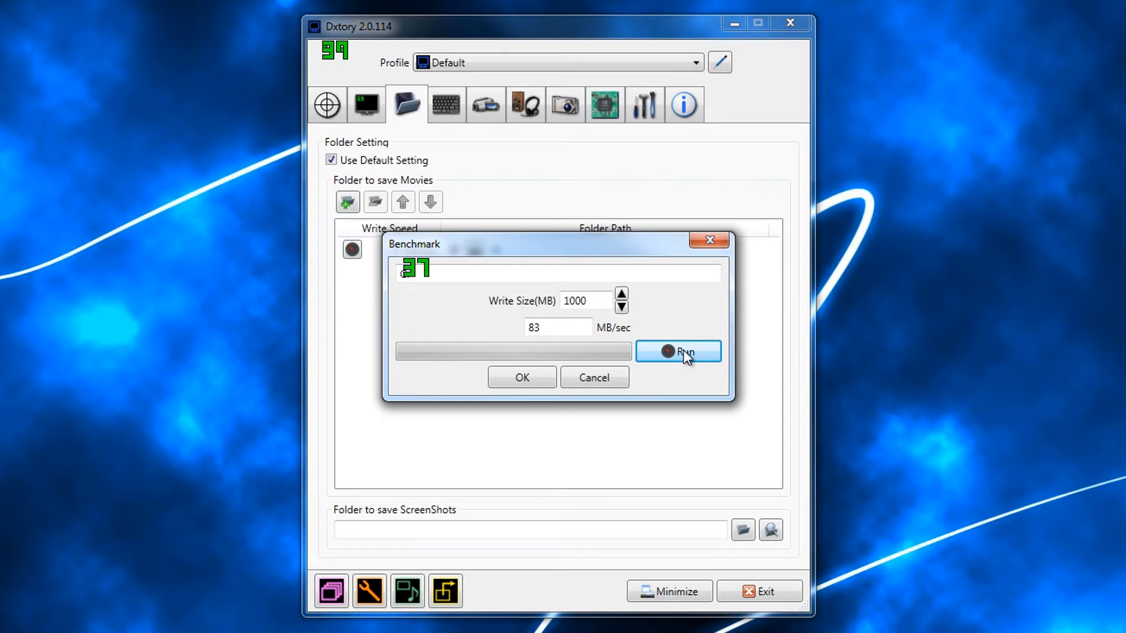
pyautogui.click(683, 350)
pyautogui.click(522, 377)
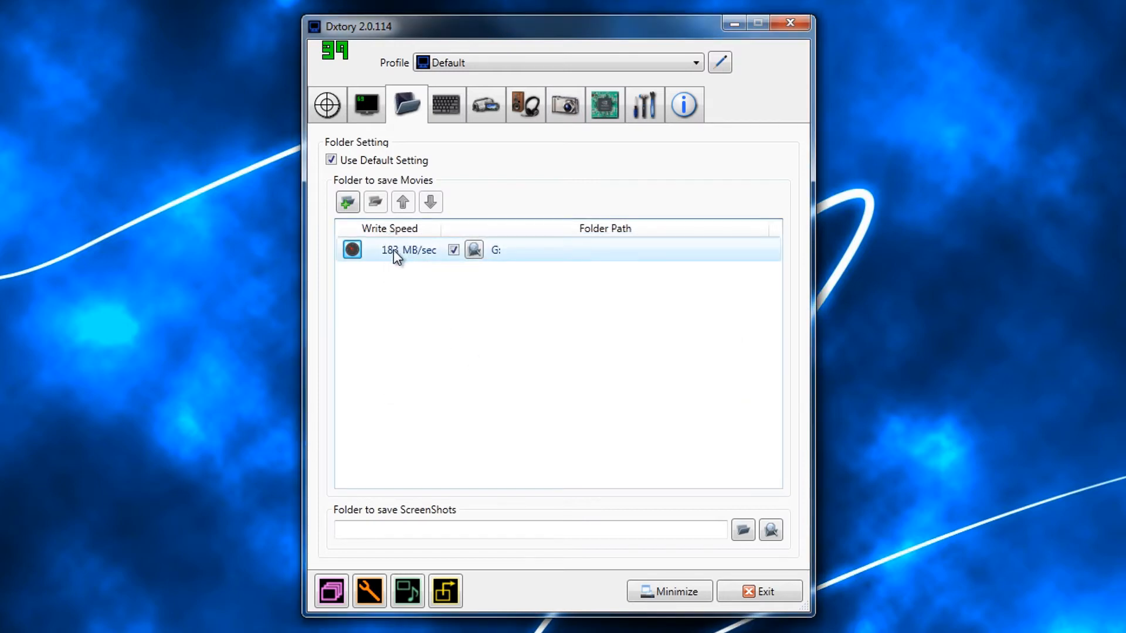
# Rerun the write speed benchmark on the G: movie folder with a 1000 MB write size and apply the result
pyautogui.click(353, 250)
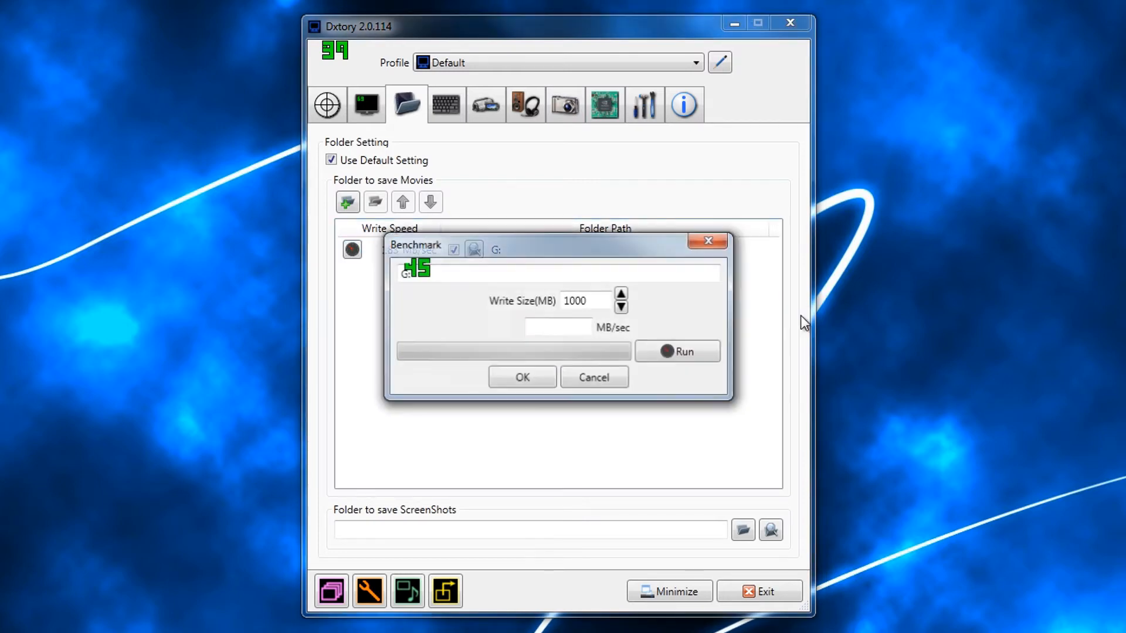
pyautogui.click(678, 351)
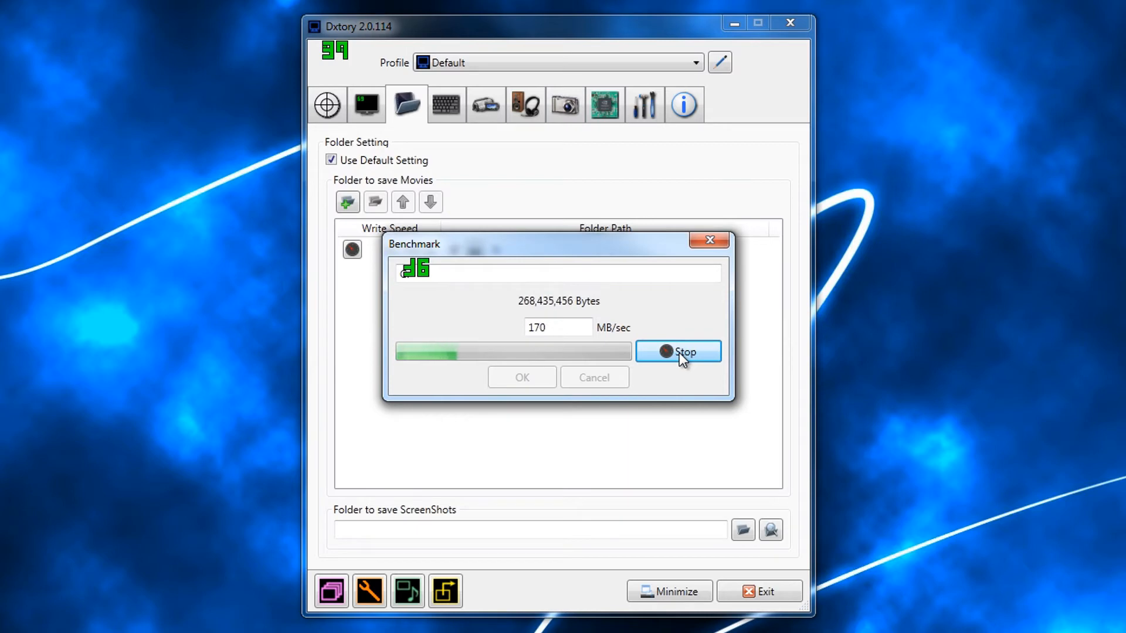
pyautogui.doubleClick(535, 326)
pyautogui.click(554, 327)
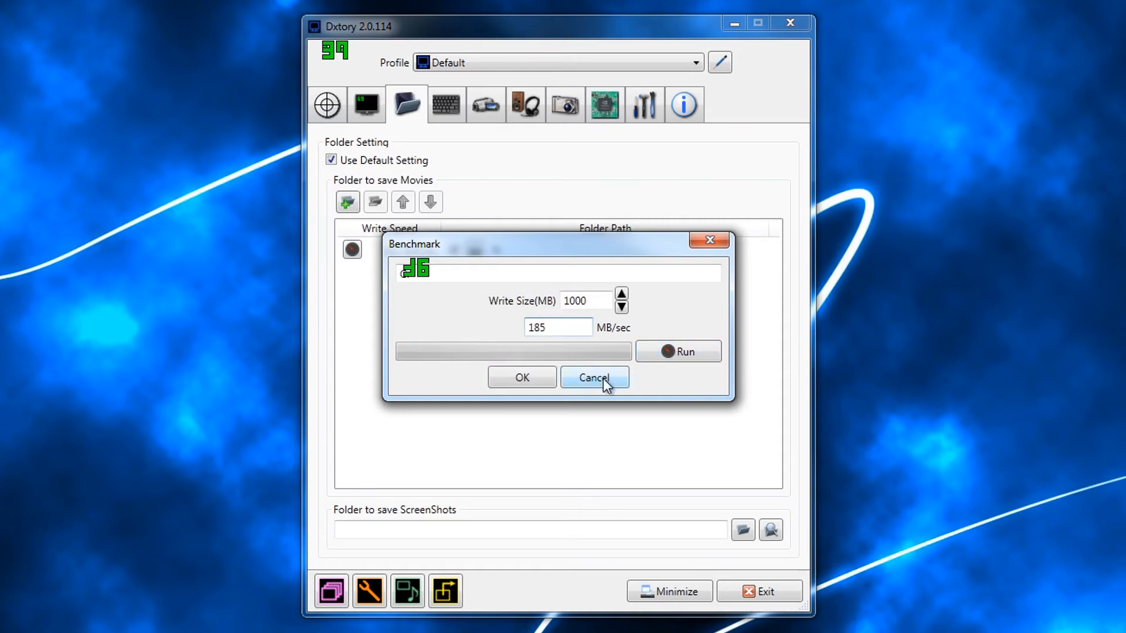
pyautogui.click(529, 379)
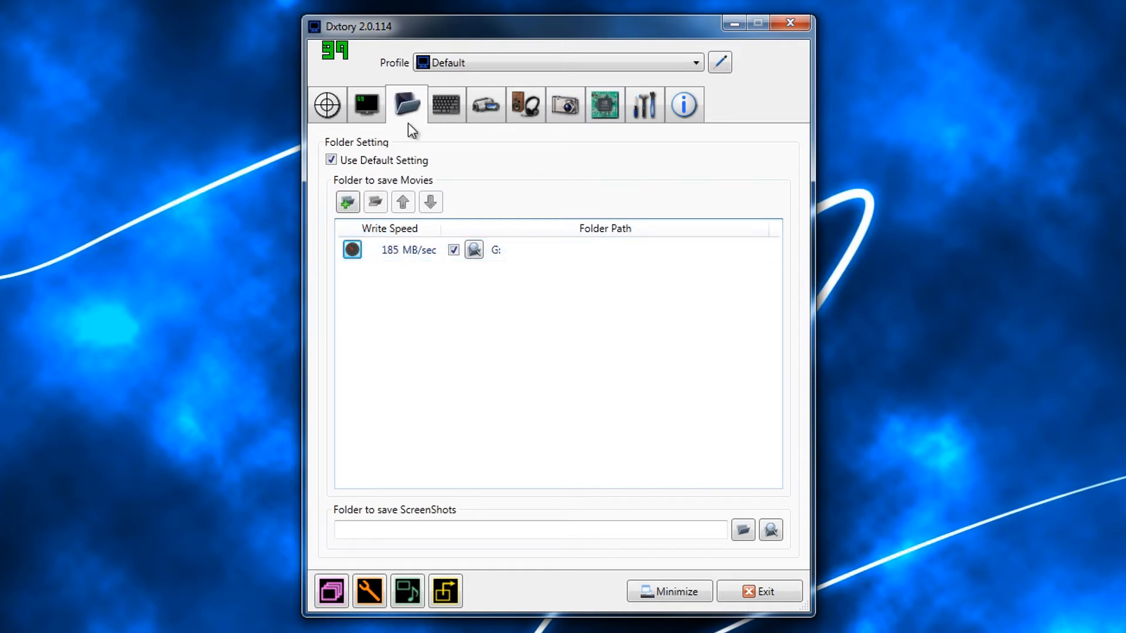
# Review the hotkey assignments and the selectable frame rates in the movie settings
pyautogui.click(444, 105)
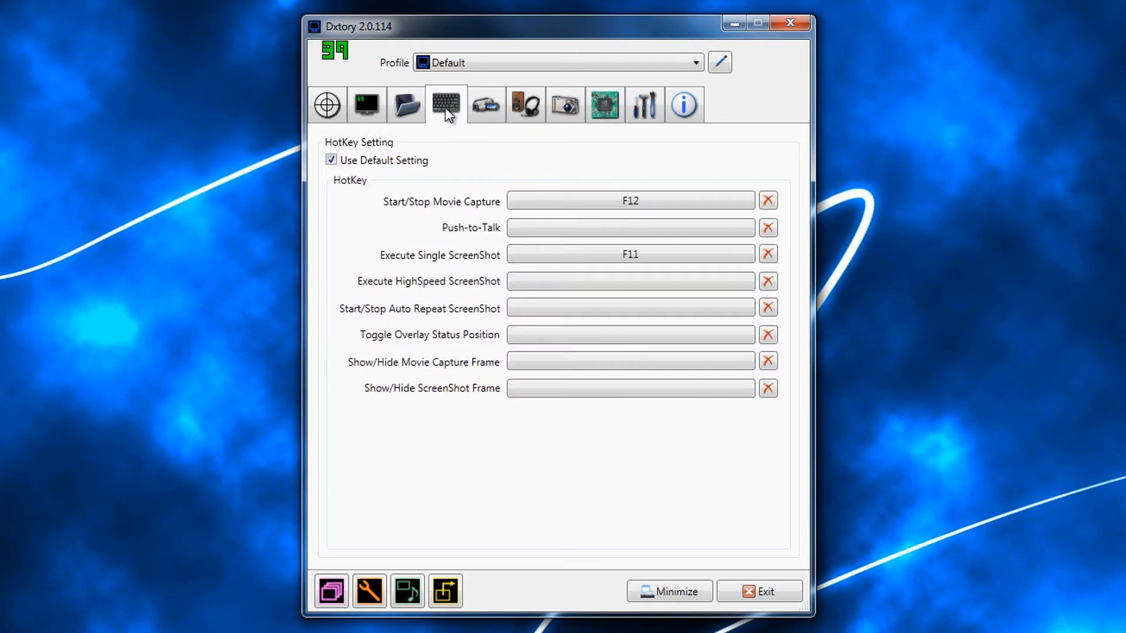
pyautogui.click(484, 104)
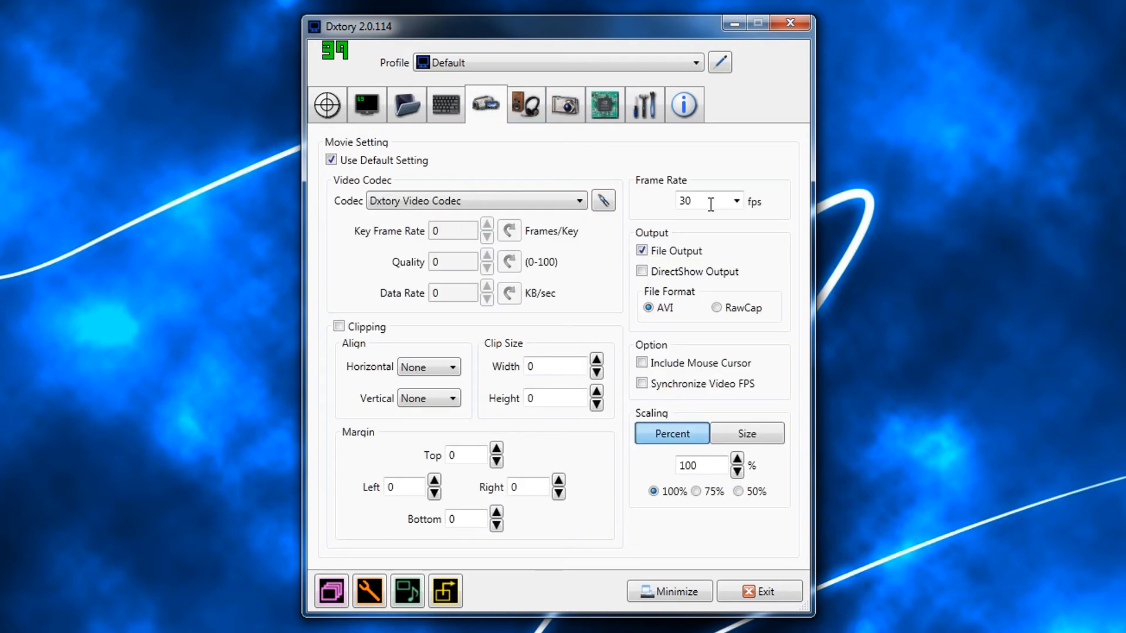
pyautogui.click(736, 199)
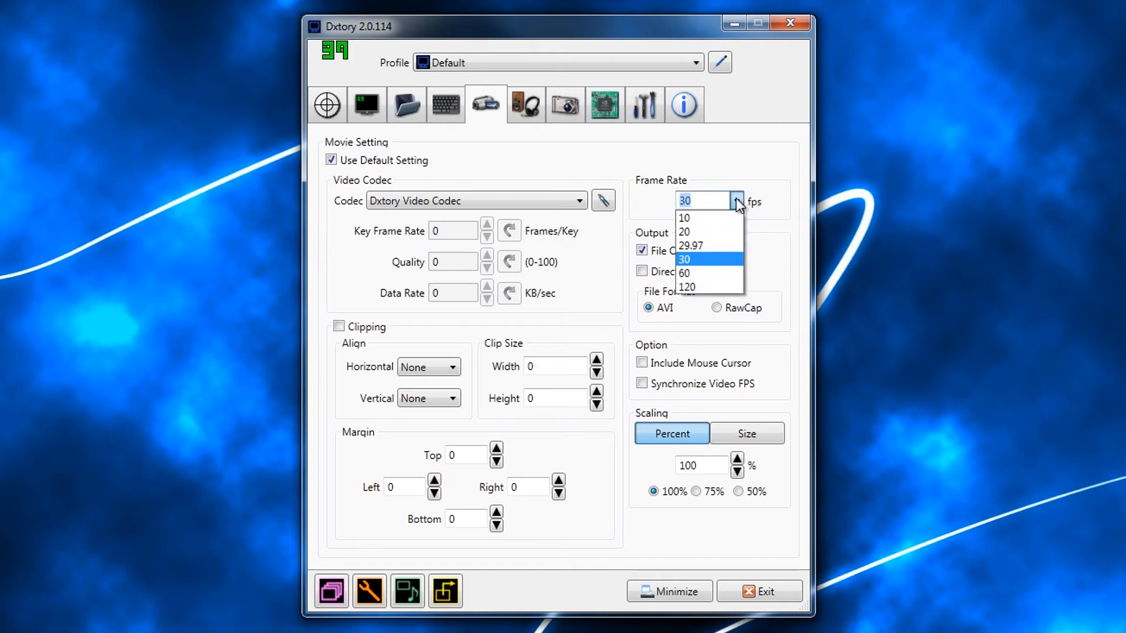
pyautogui.click(736, 199)
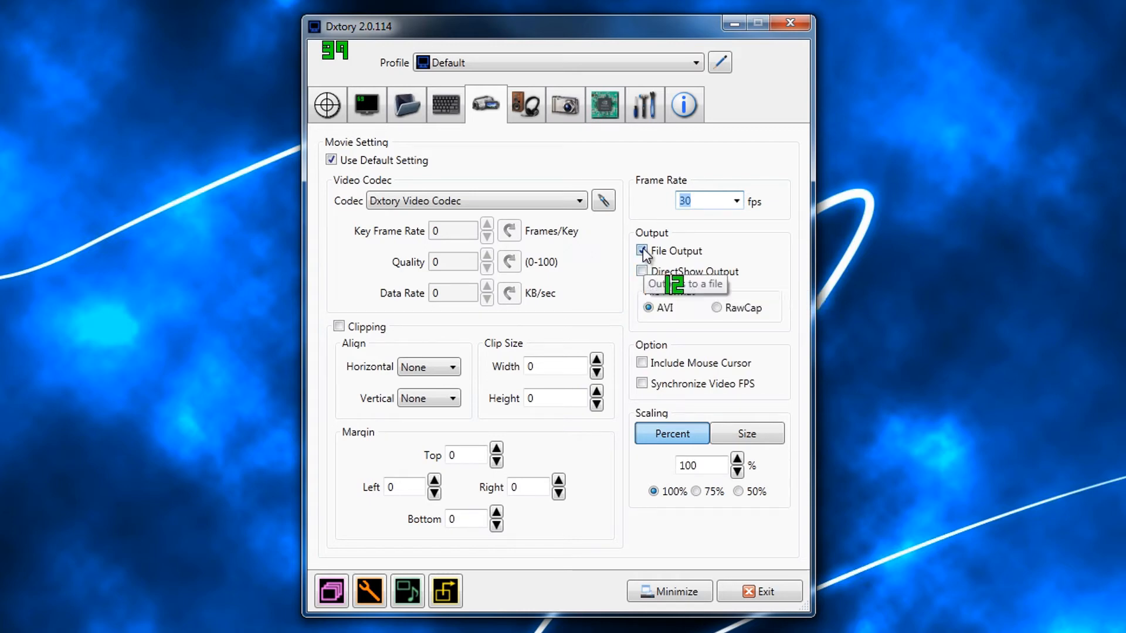
# Switch the movie output from File Output to DirectShow Output
pyautogui.click(639, 270)
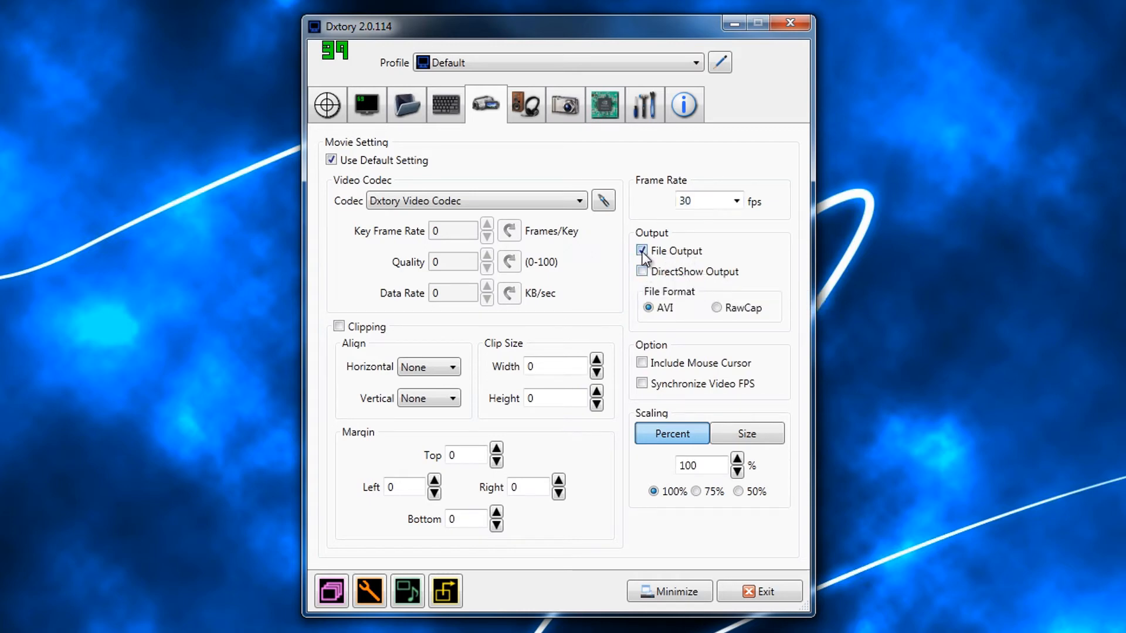
pyautogui.click(643, 271)
pyautogui.click(643, 251)
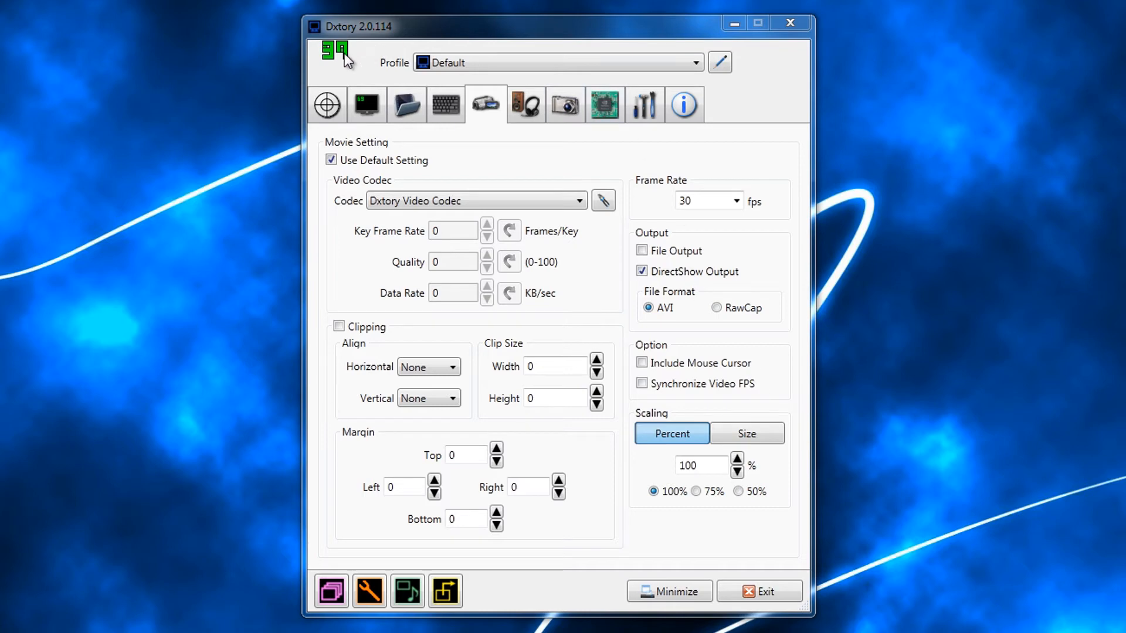
pyautogui.click(437, 27)
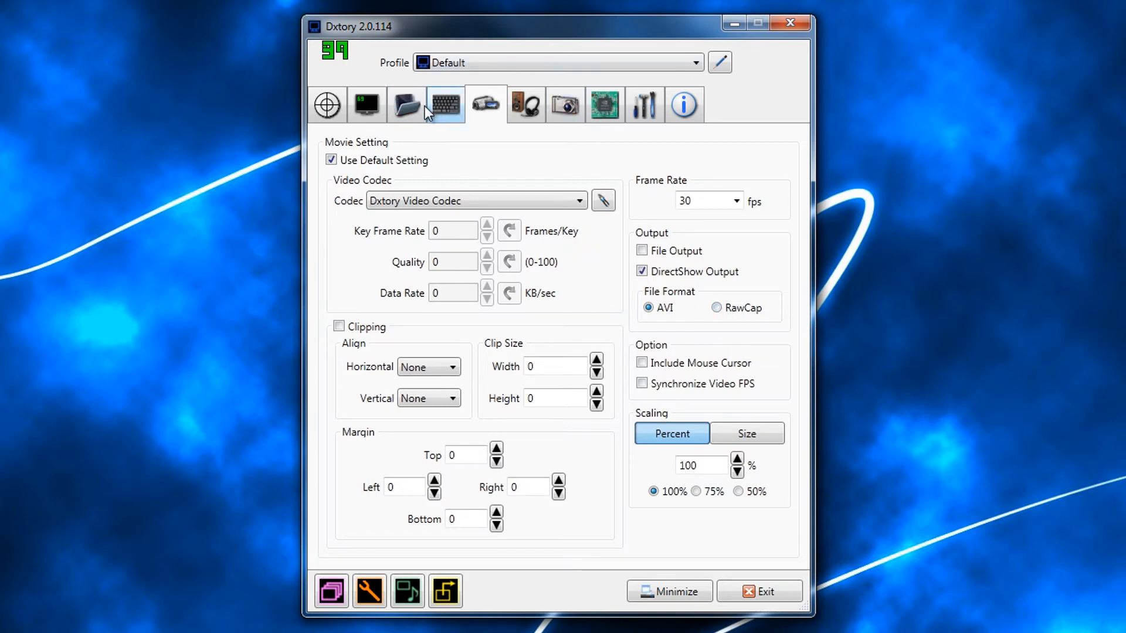
# Recheck the movie save folder, and switch the movie output back to File Output only
pyautogui.click(396, 110)
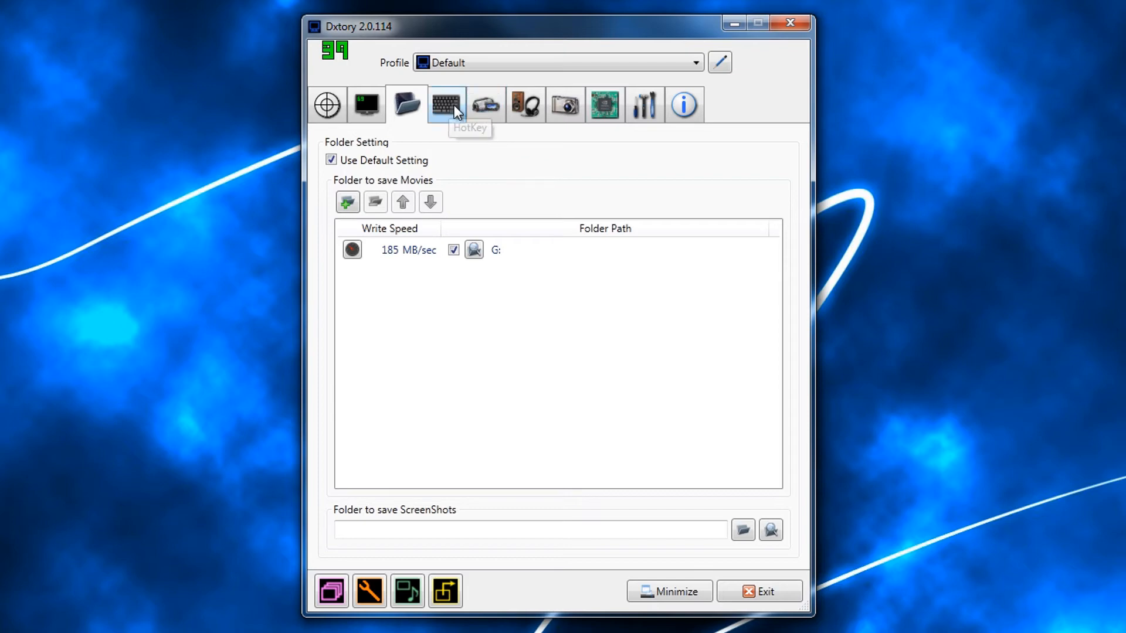
pyautogui.click(476, 103)
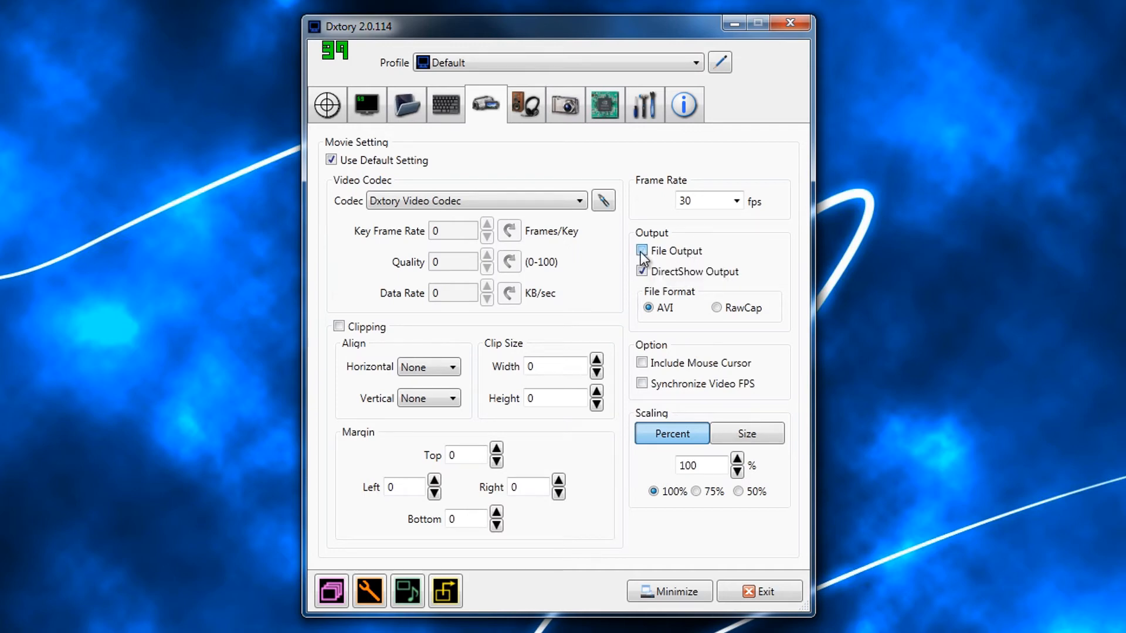
pyautogui.click(642, 272)
# Scale the recorded movie by size, with a width of 1280 and a height of 720
pyautogui.click(757, 434)
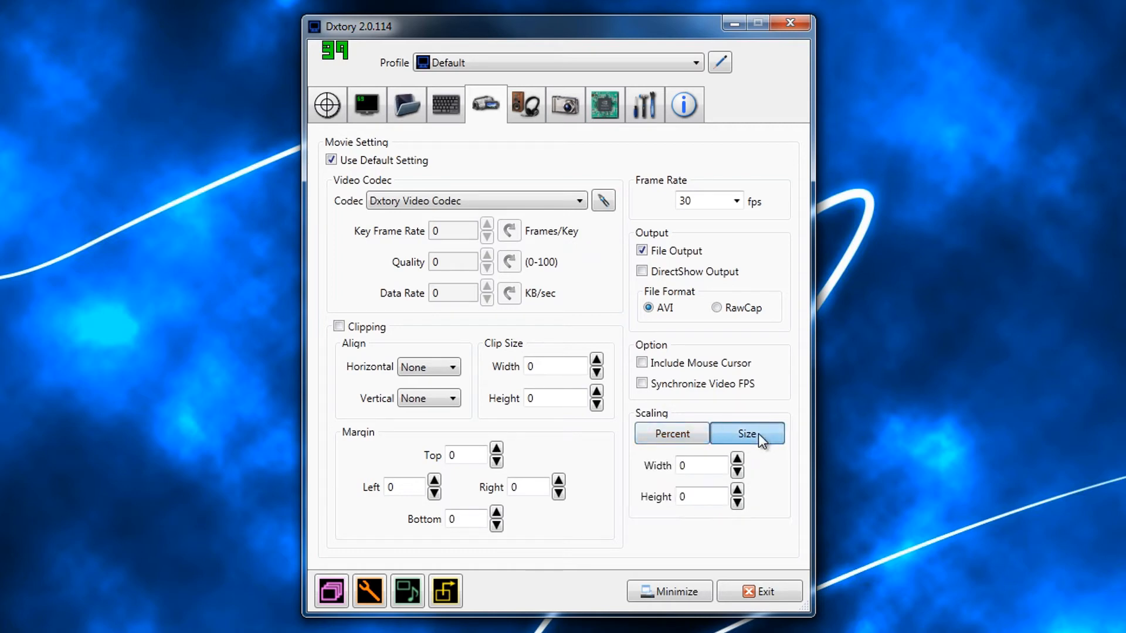
pyautogui.doubleClick(704, 465)
pyautogui.click(705, 461)
pyautogui.click(683, 437)
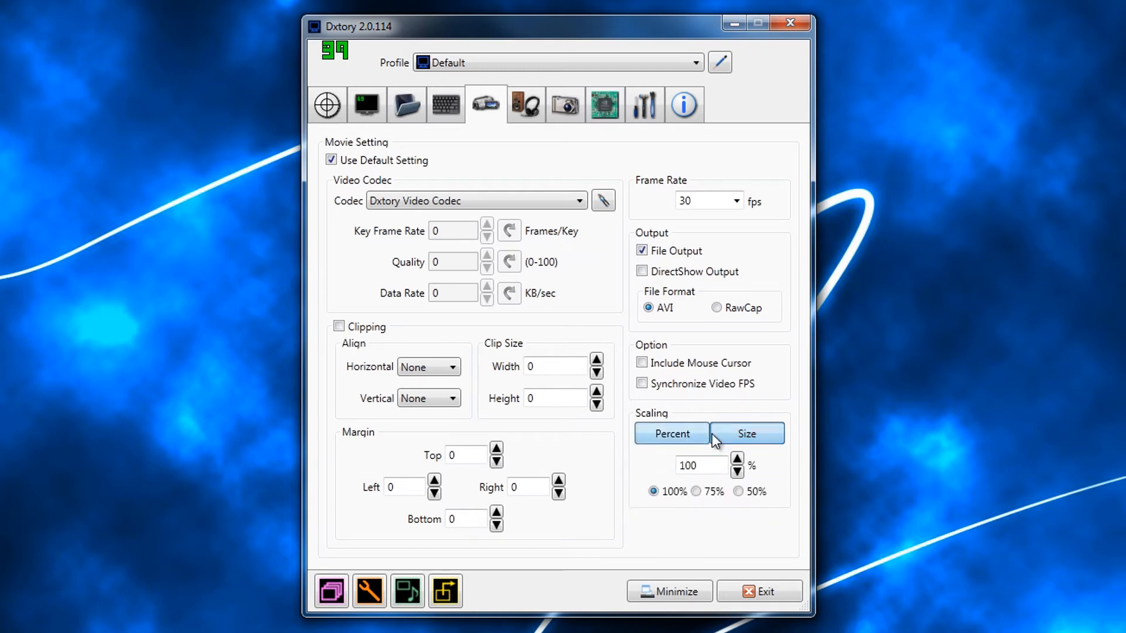
pyautogui.click(736, 430)
pyautogui.moveTo(691, 466); pyautogui.dragTo(652, 468)
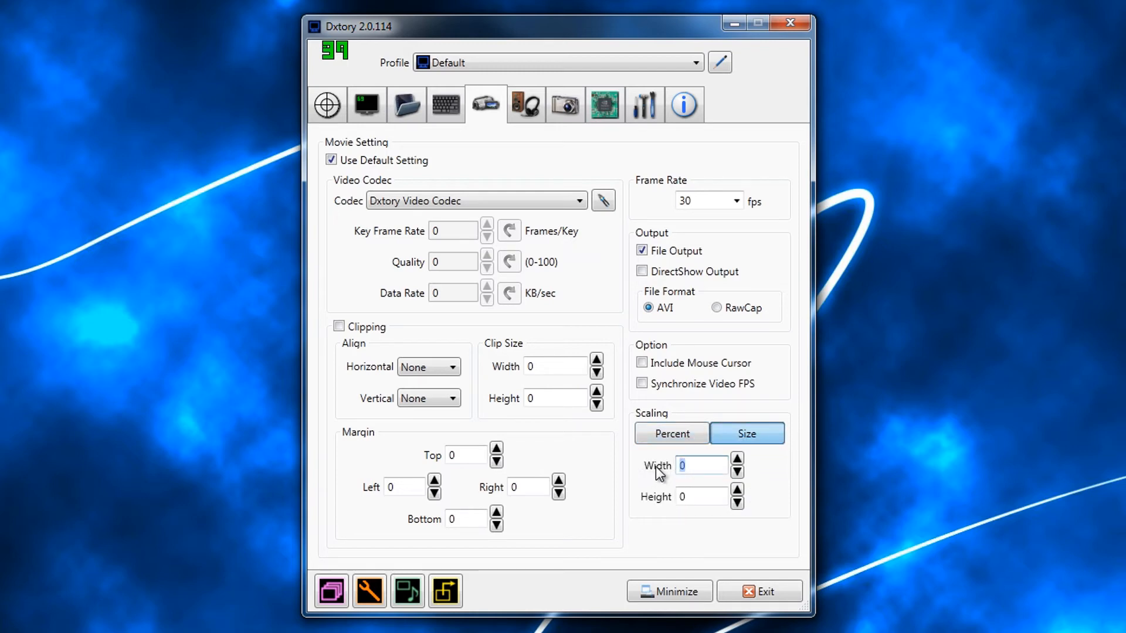
pyautogui.write('1280')
pyautogui.click(686, 498)
pyautogui.write('720')
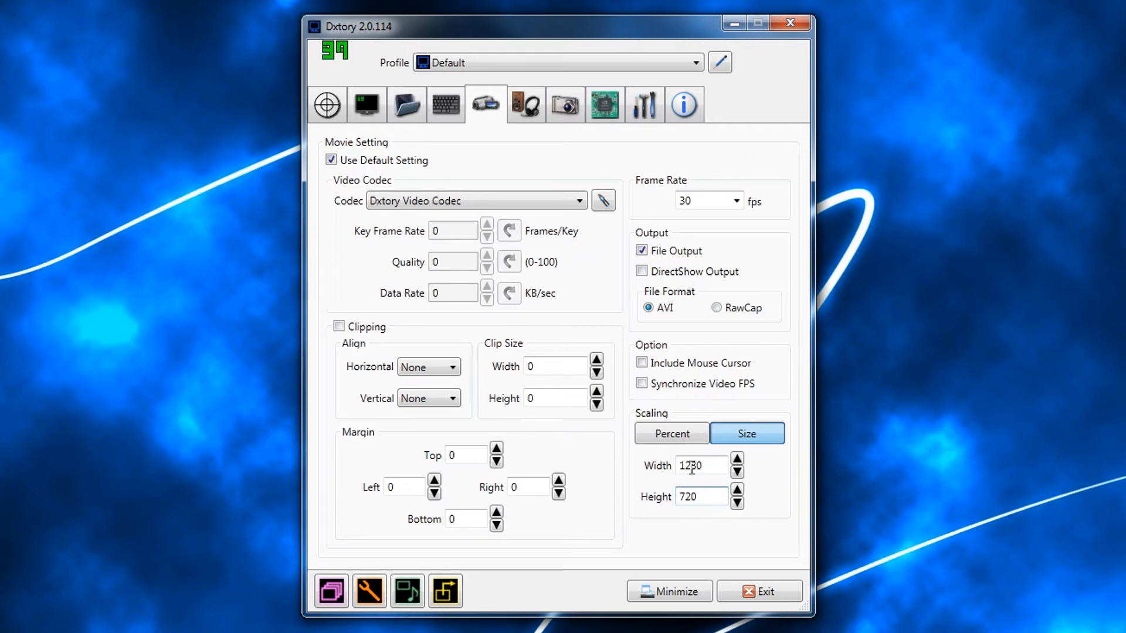
pyautogui.click(703, 495)
# Review the PCM audio formats available for the first audio stream
pyautogui.click(522, 107)
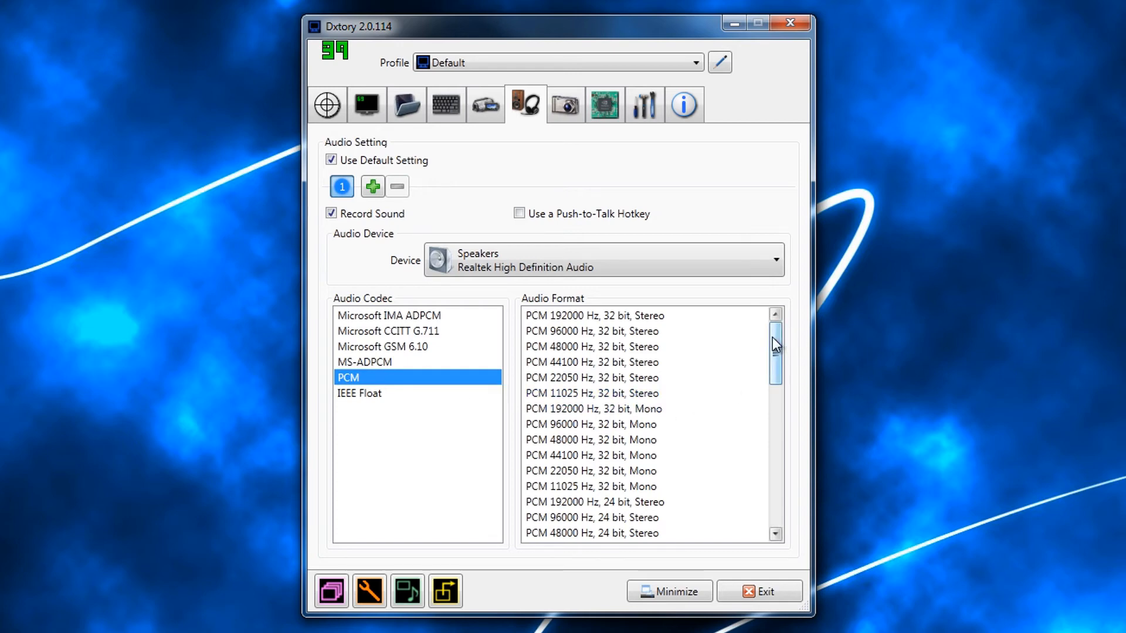
pyautogui.moveTo(772, 337); pyautogui.dragTo(787, 442)
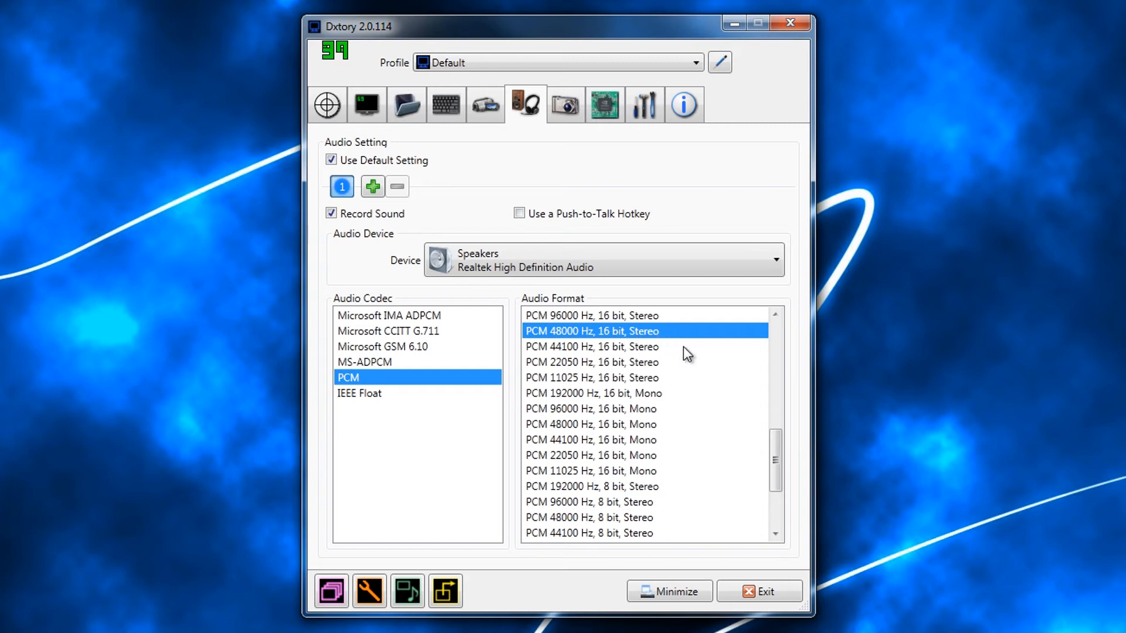
pyautogui.moveTo(773, 456); pyautogui.dragTo(780, 416)
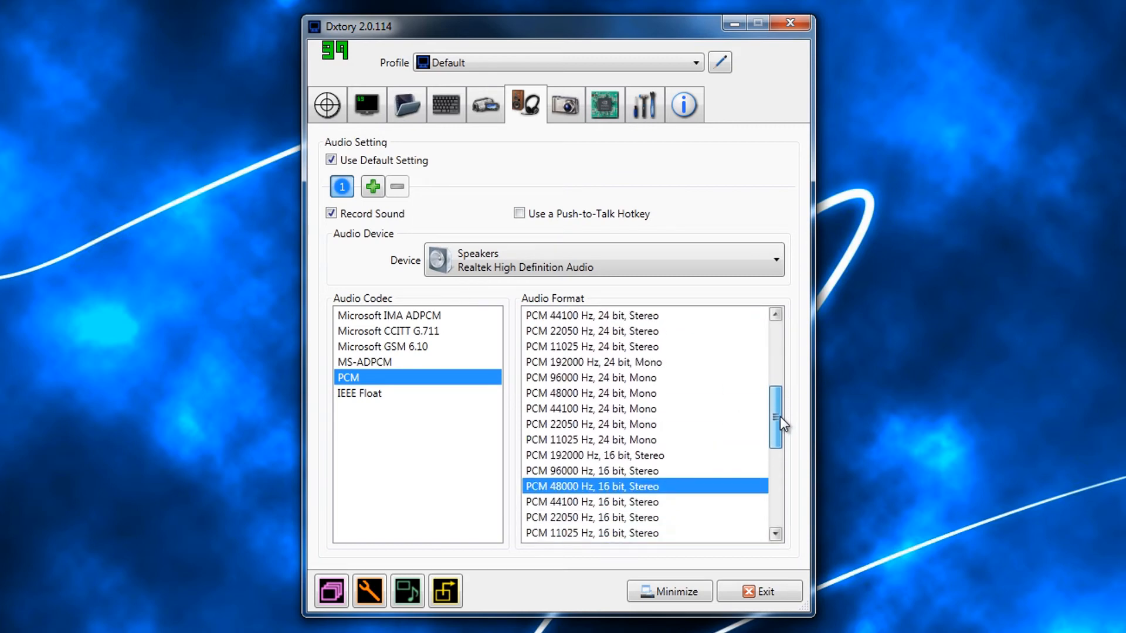
# Add a second audio stream that records from the AT2020 USB microphone, and compare it with the first stream
pyautogui.click(373, 187)
pyautogui.click(367, 186)
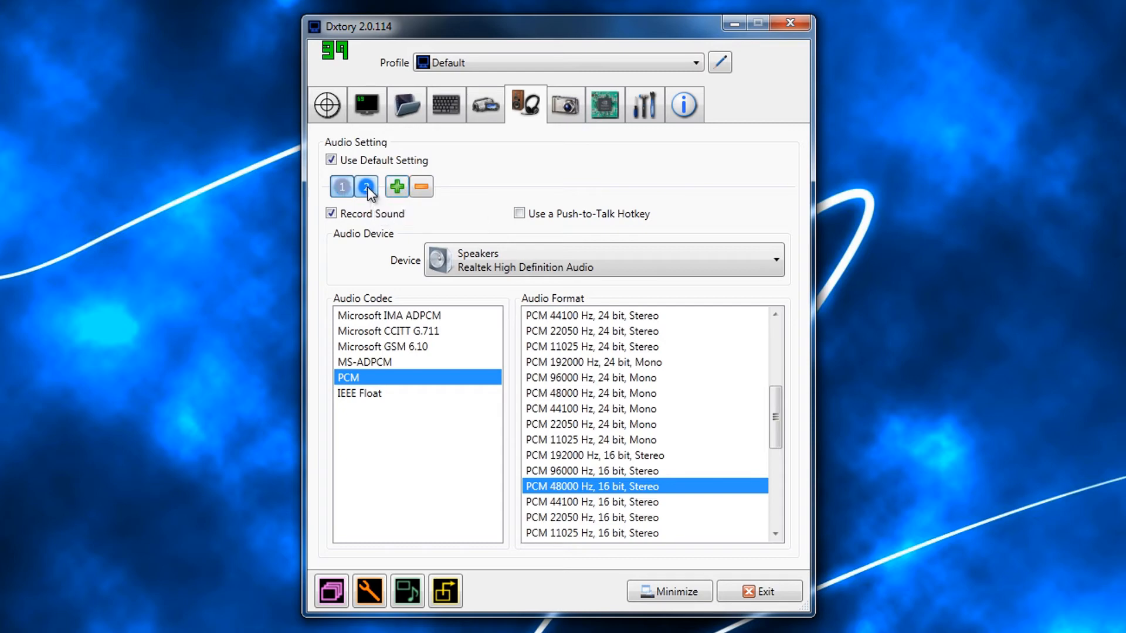
pyautogui.click(487, 266)
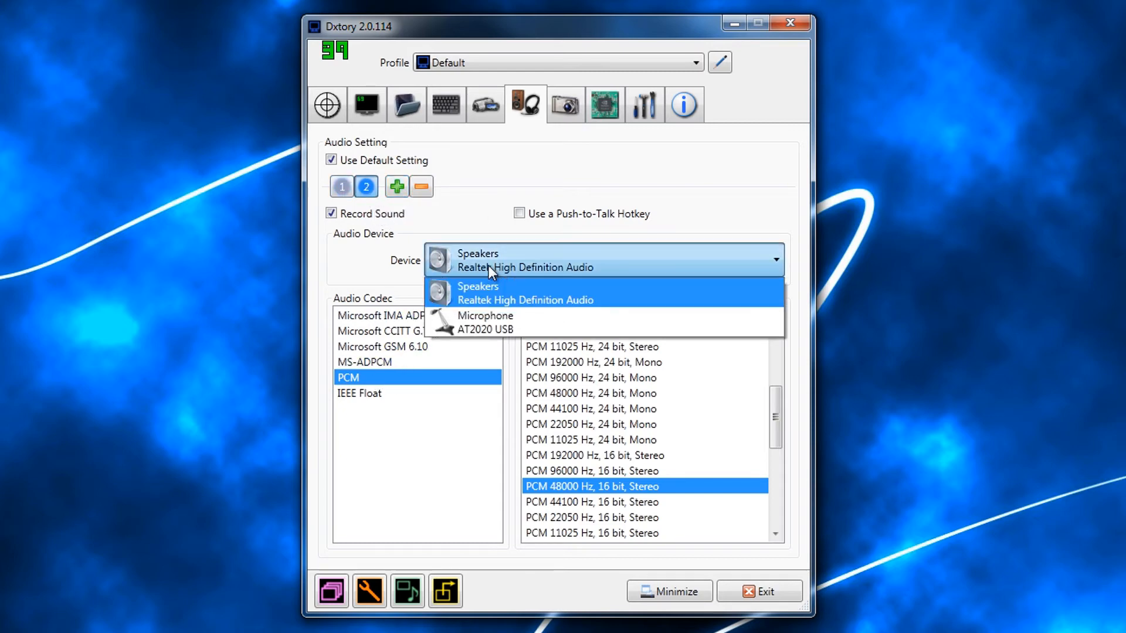
pyautogui.click(502, 327)
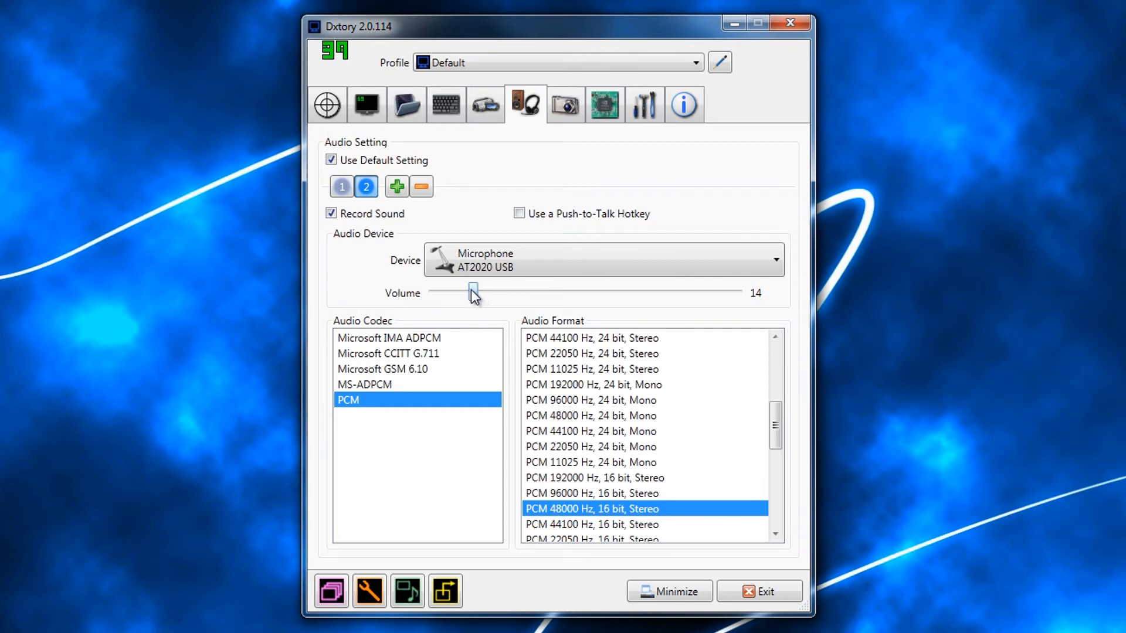
pyautogui.click(340, 186)
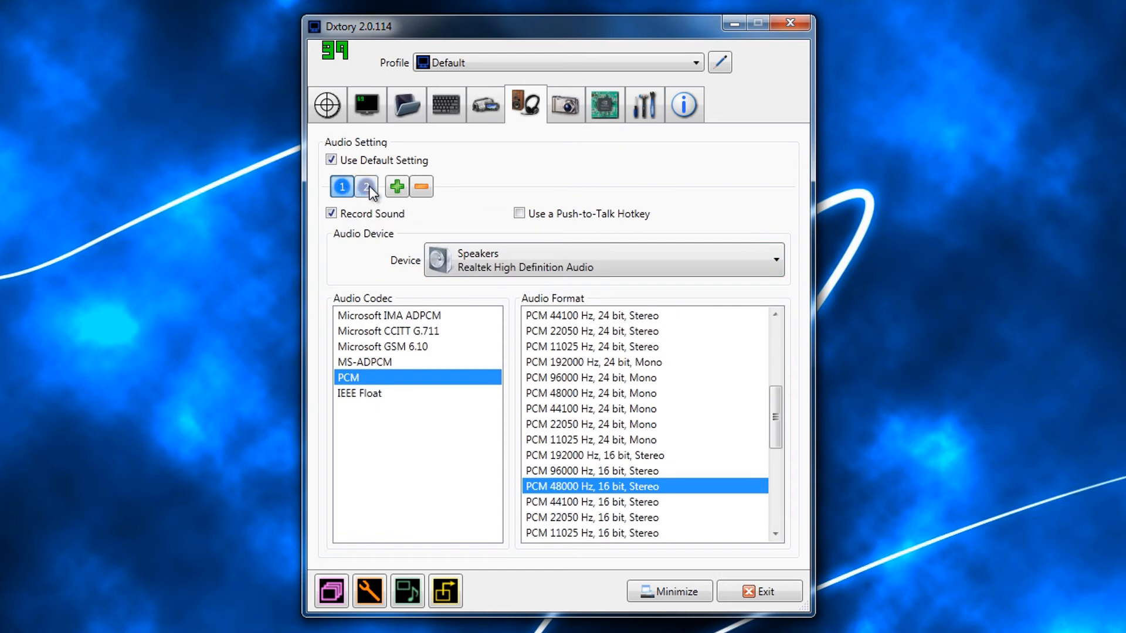
pyautogui.click(367, 187)
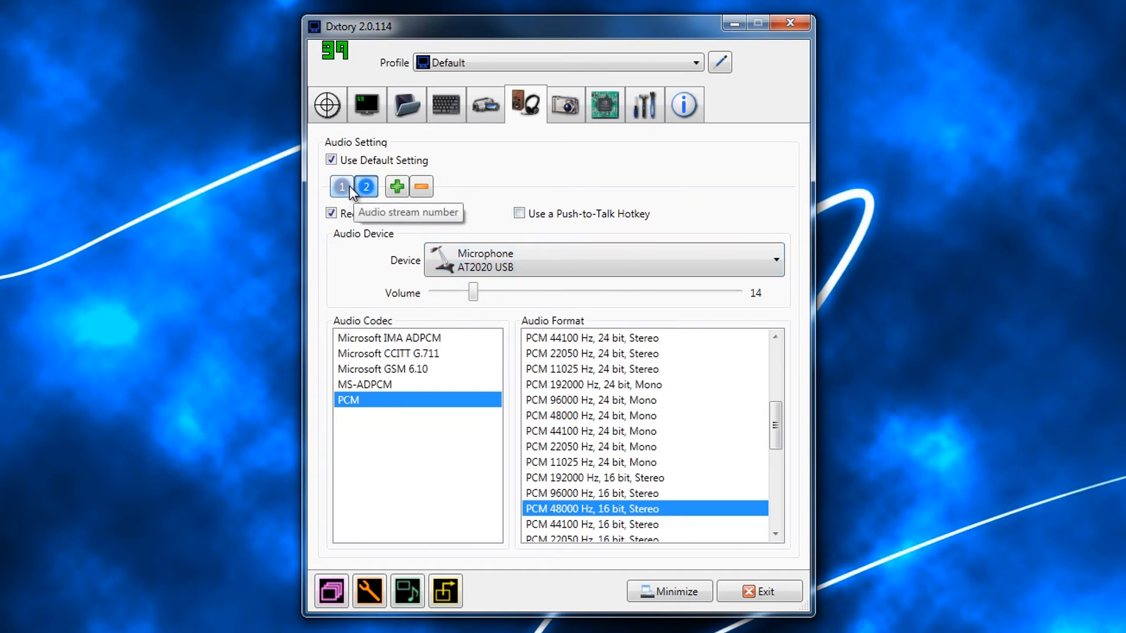
# Add a third audio stream, view its settings, and remove it again
pyautogui.click(396, 188)
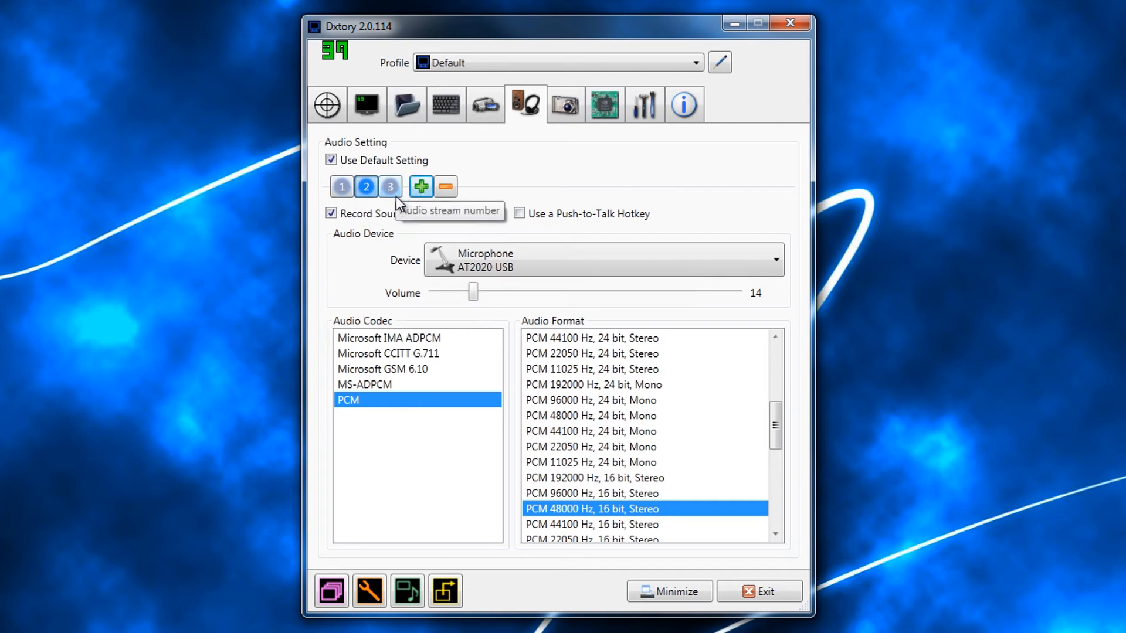
pyautogui.click(391, 188)
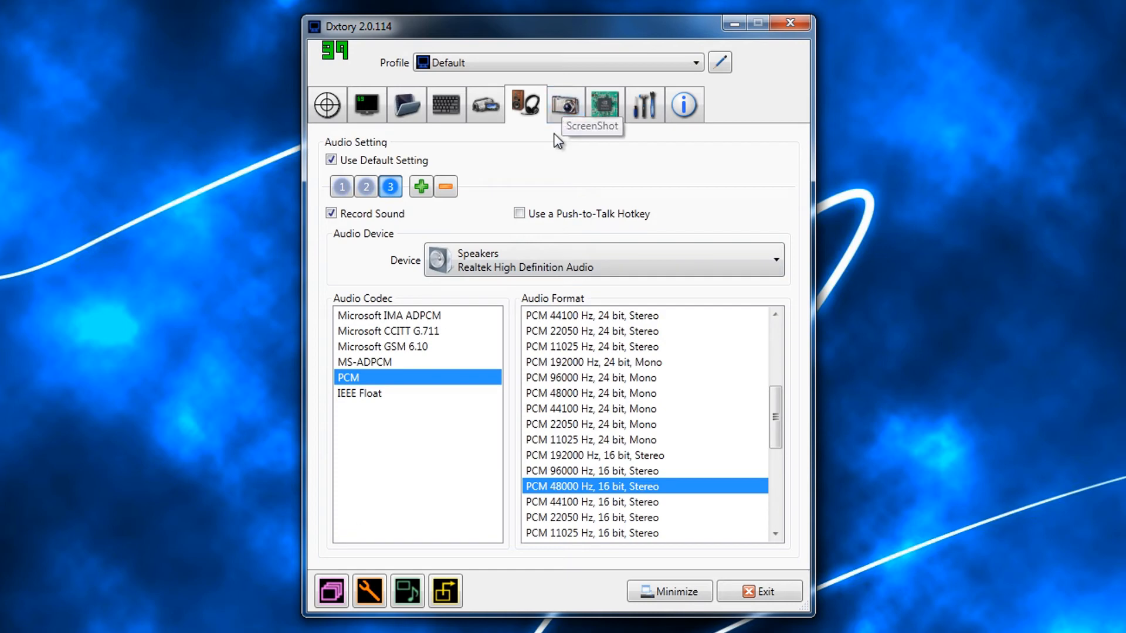
pyautogui.click(445, 186)
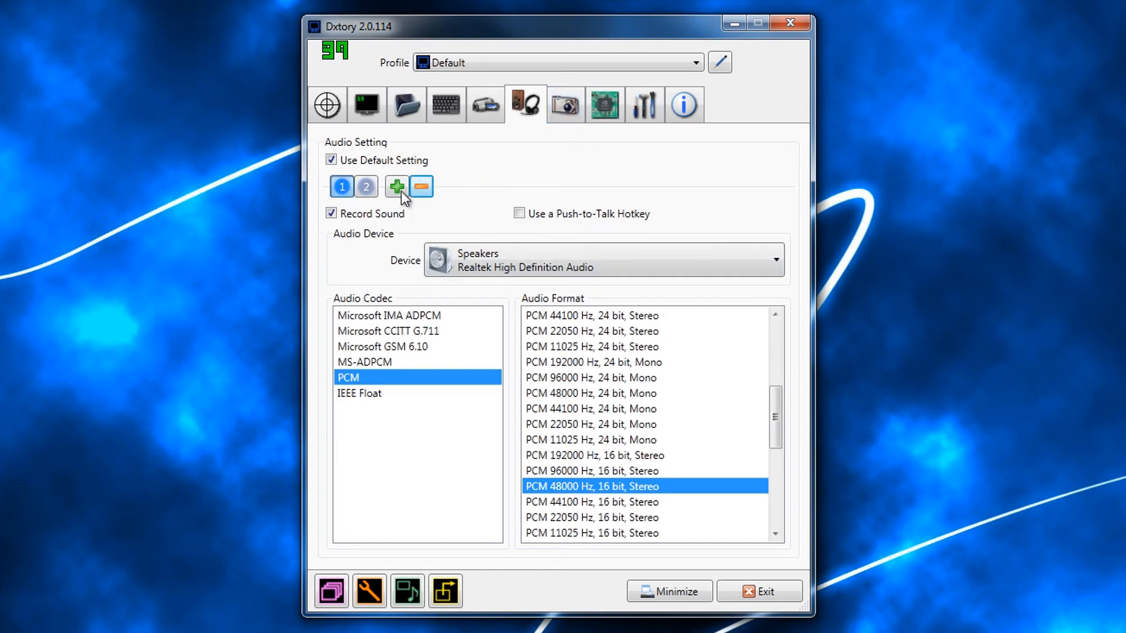
# Compare the settings of audio streams 1 and 2 by switching between them
pyautogui.click(358, 186)
pyautogui.click(345, 187)
pyautogui.click(361, 188)
pyautogui.click(345, 187)
pyautogui.click(367, 188)
pyautogui.click(345, 189)
# Look over the screenshot settings, and set the processing threads to 2 in the advanced settings
pyautogui.click(567, 109)
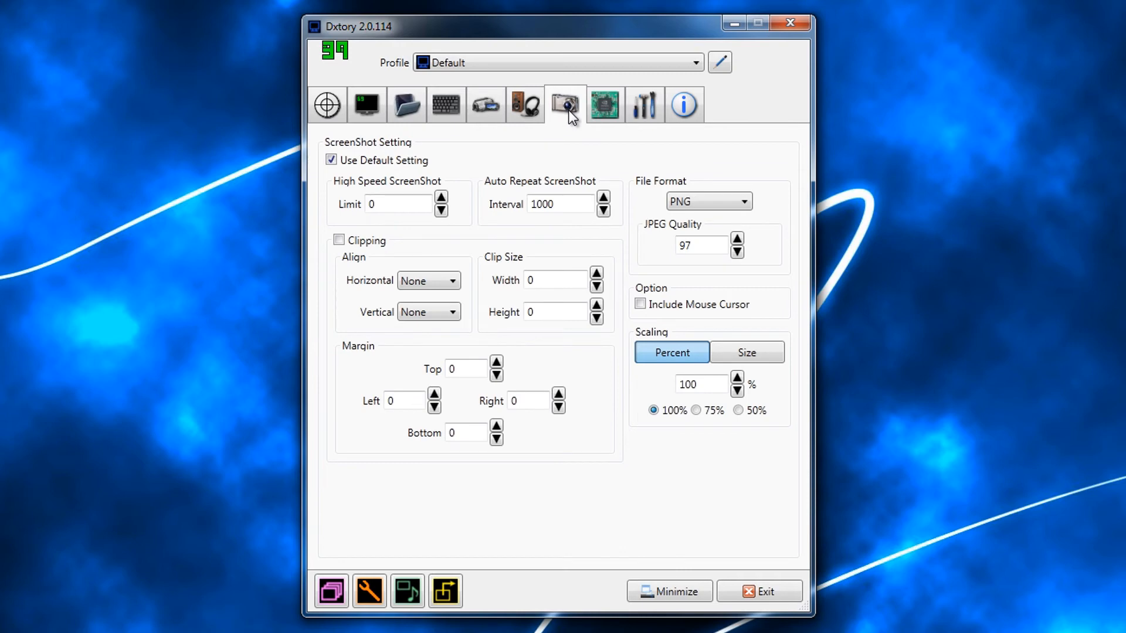
pyautogui.click(607, 108)
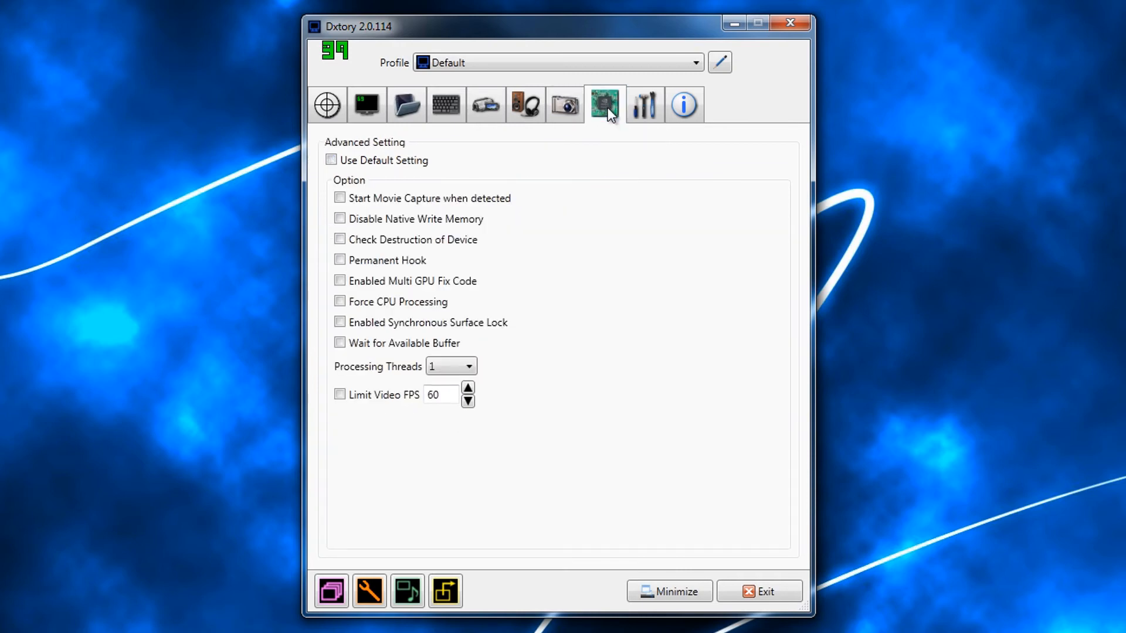
pyautogui.click(451, 369)
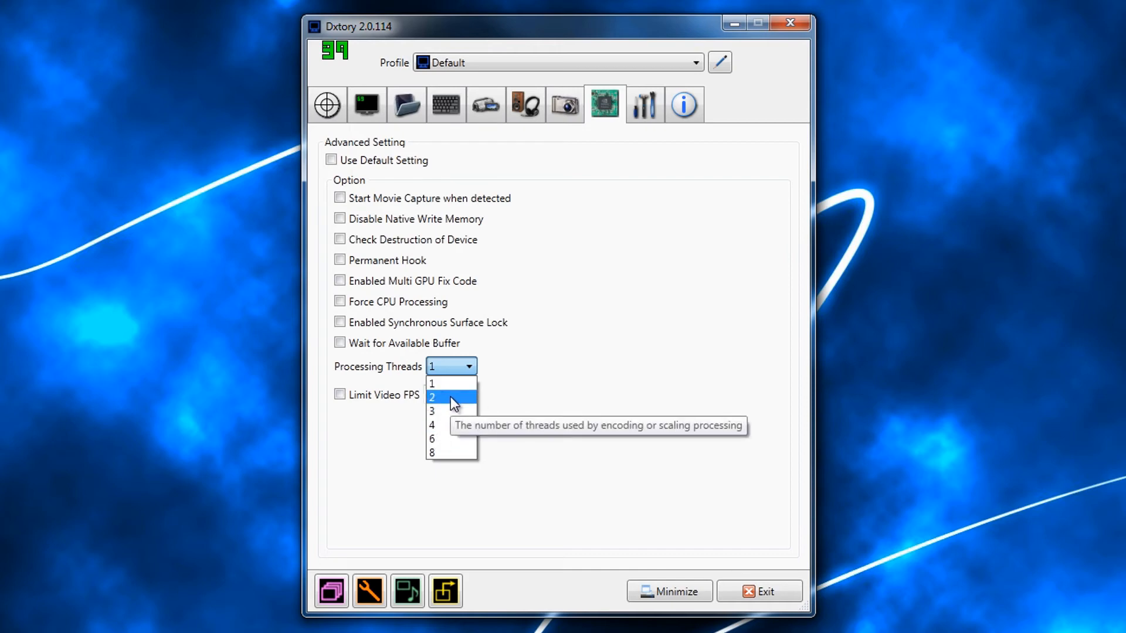
pyautogui.click(450, 397)
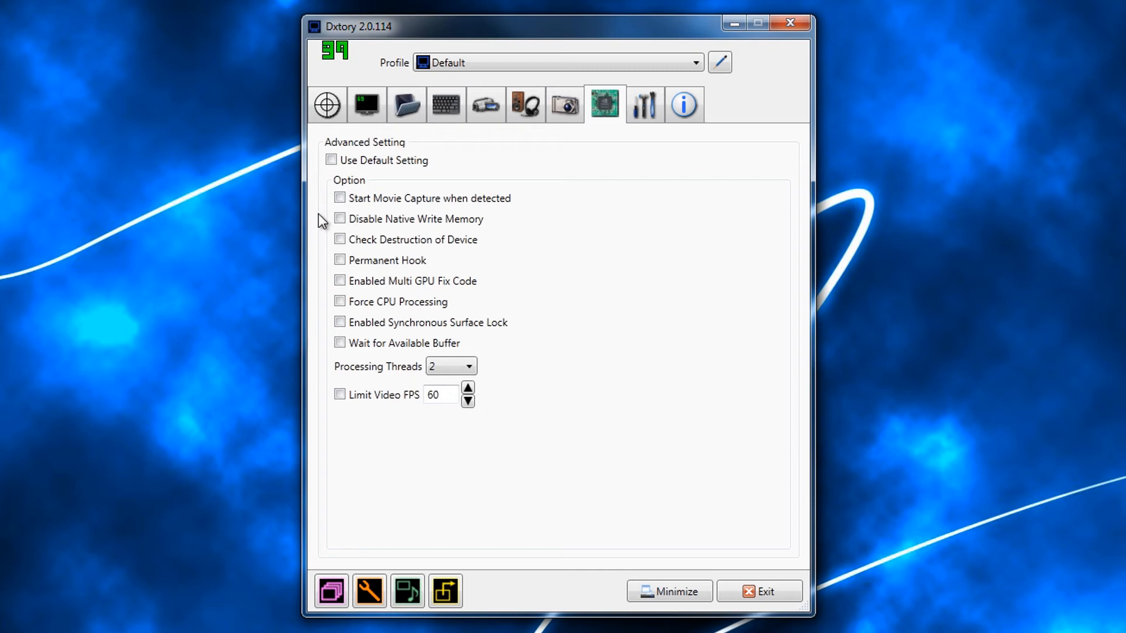
pyautogui.moveTo(373, 287)
# Review the global settings and the license information, and return to the movie folder's write speed
pyautogui.click(649, 109)
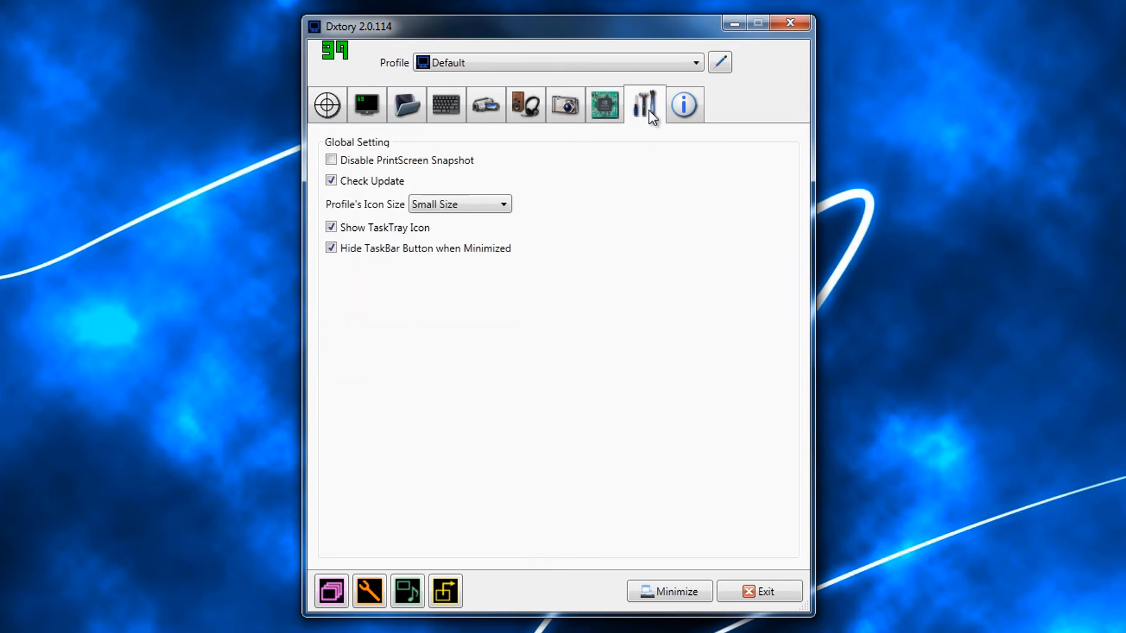
pyautogui.click(683, 107)
pyautogui.moveTo(403, 251); pyautogui.dragTo(321, 251)
pyautogui.click(403, 251)
pyautogui.moveTo(437, 252); pyautogui.dragTo(327, 251)
pyautogui.click(422, 250)
pyautogui.moveTo(422, 250); pyautogui.dragTo(328, 251)
pyautogui.click(409, 250)
pyautogui.moveTo(411, 249); pyautogui.dragTo(293, 249)
pyautogui.click(405, 249)
pyautogui.moveTo(390, 249); pyautogui.dragTo(326, 251)
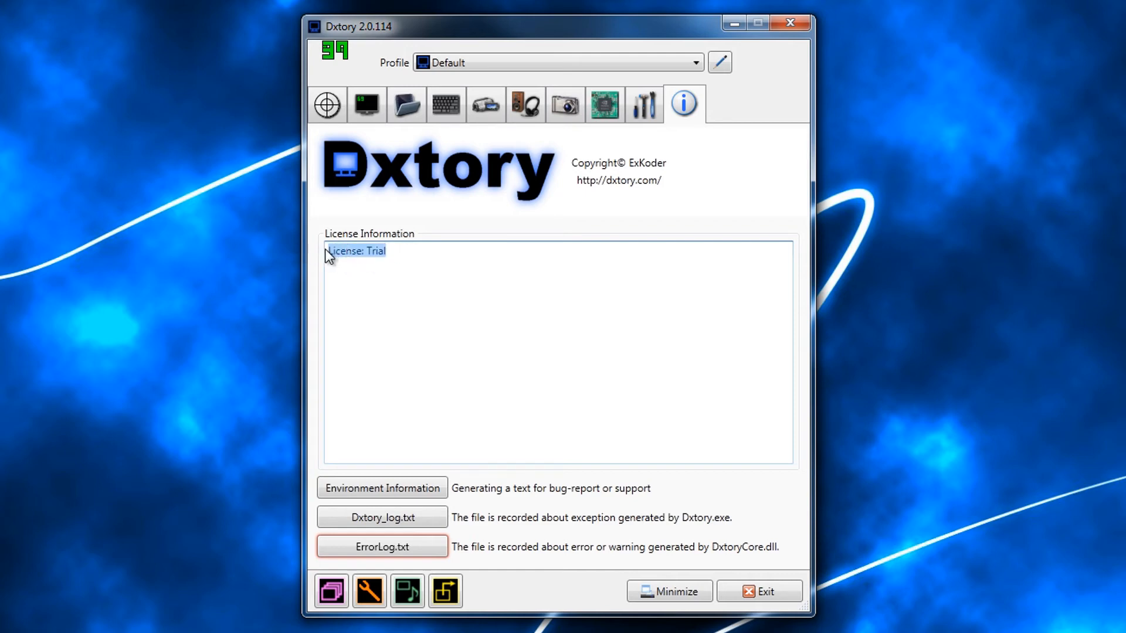
pyautogui.click(391, 251)
pyautogui.moveTo(388, 251); pyautogui.dragTo(333, 250)
pyautogui.click(403, 104)
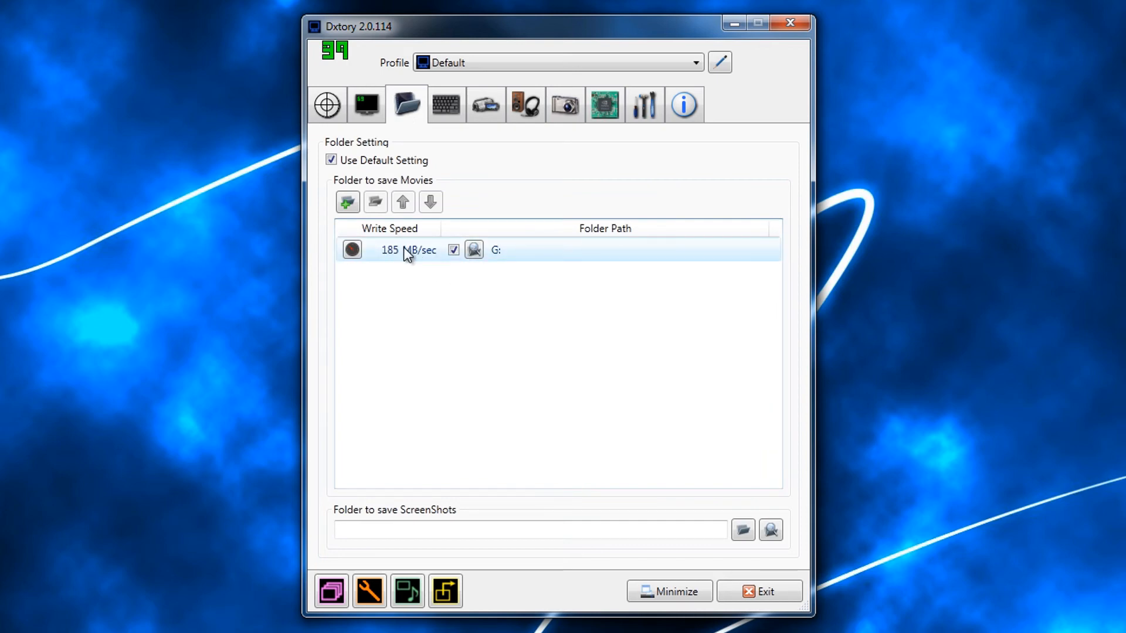
# Review the audio stream settings and the screenshot settings
pyautogui.click(526, 103)
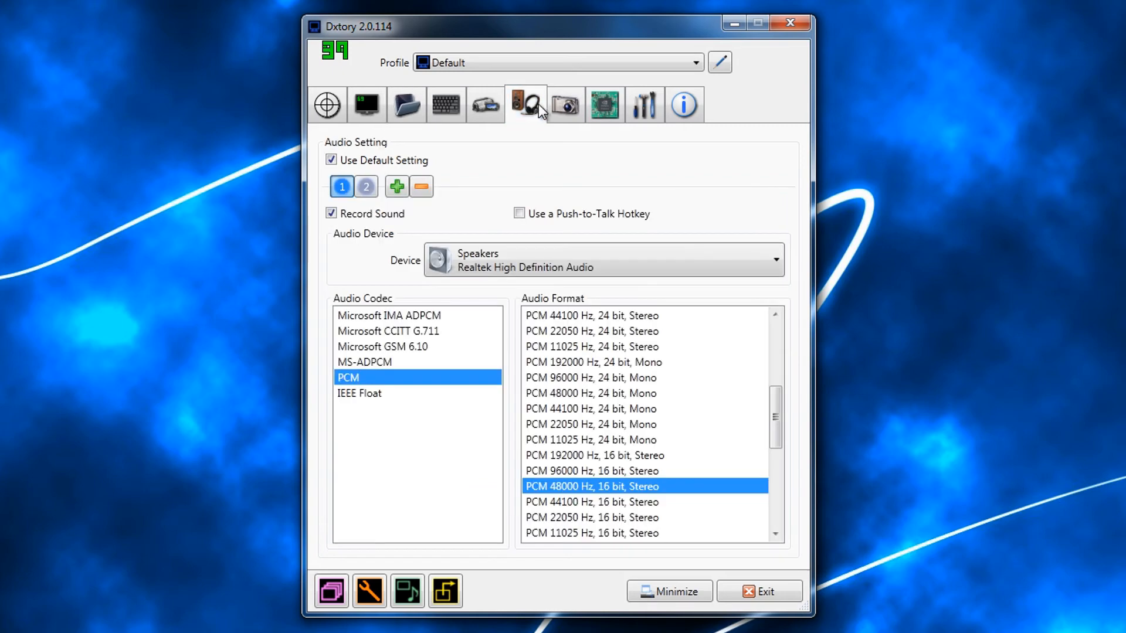
pyautogui.click(557, 108)
pyautogui.click(526, 103)
pyautogui.click(397, 187)
# Enable DirectShow Output and turn off File Output in the movie settings
pyautogui.click(499, 106)
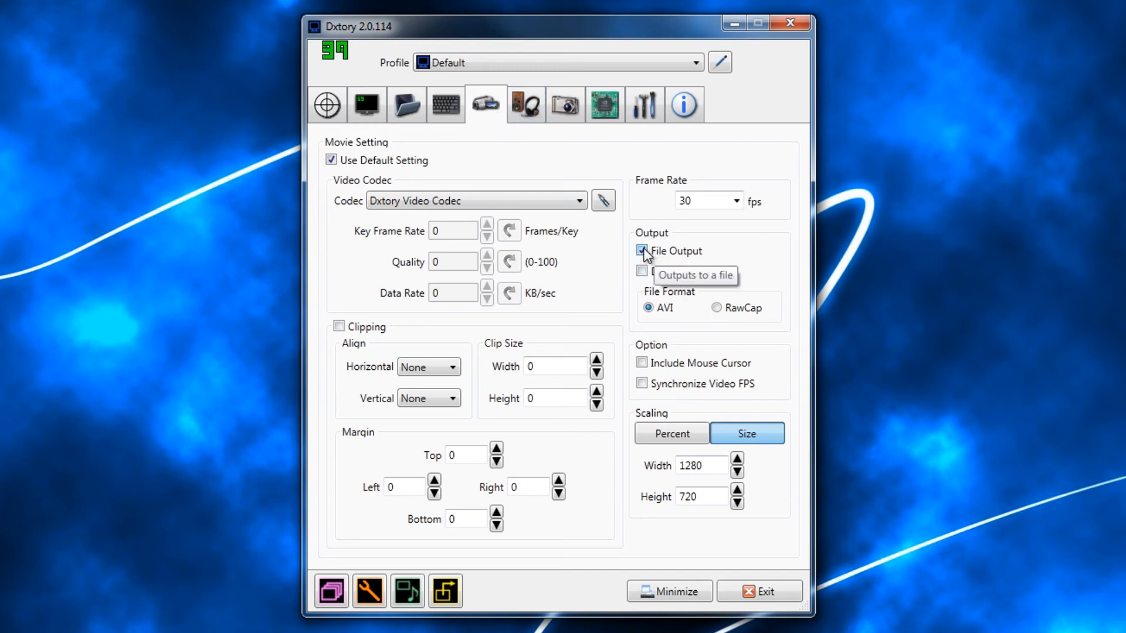
pyautogui.click(643, 273)
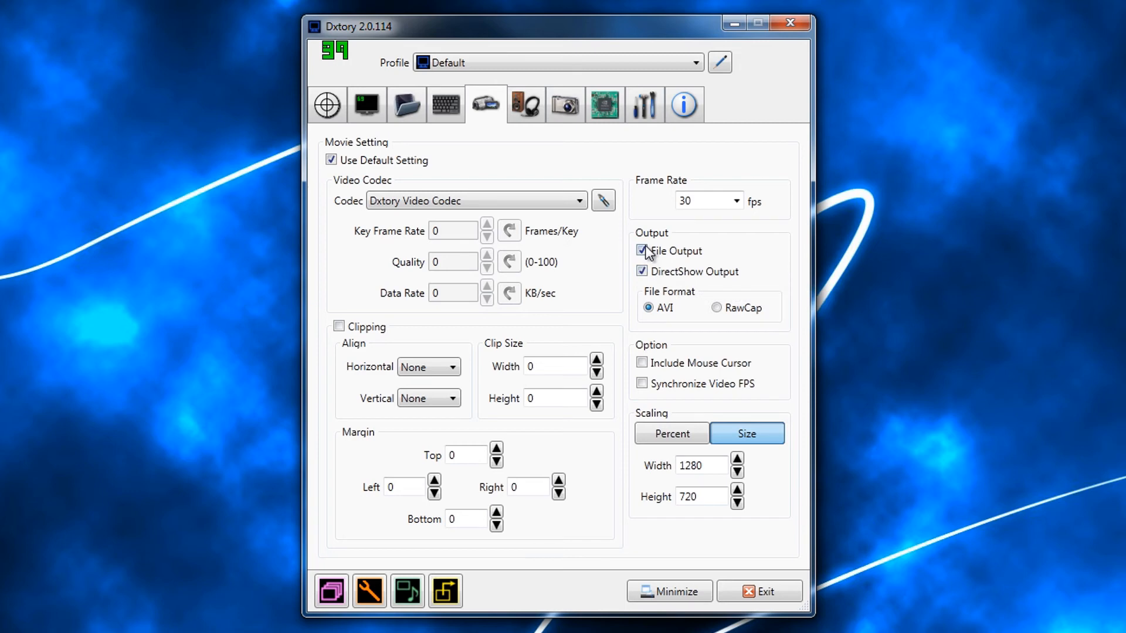
pyautogui.click(643, 251)
pyautogui.click(642, 251)
# Look through the audio, screenshot and advanced settings, and return to the audio streams
pyautogui.click(531, 107)
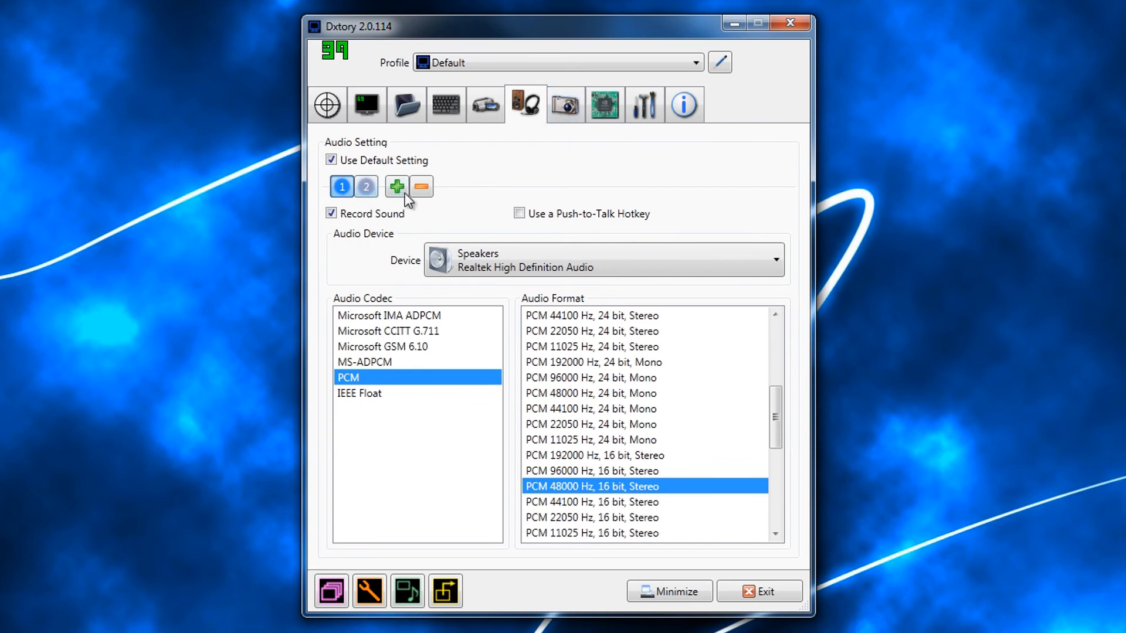
pyautogui.click(570, 110)
pyautogui.click(604, 109)
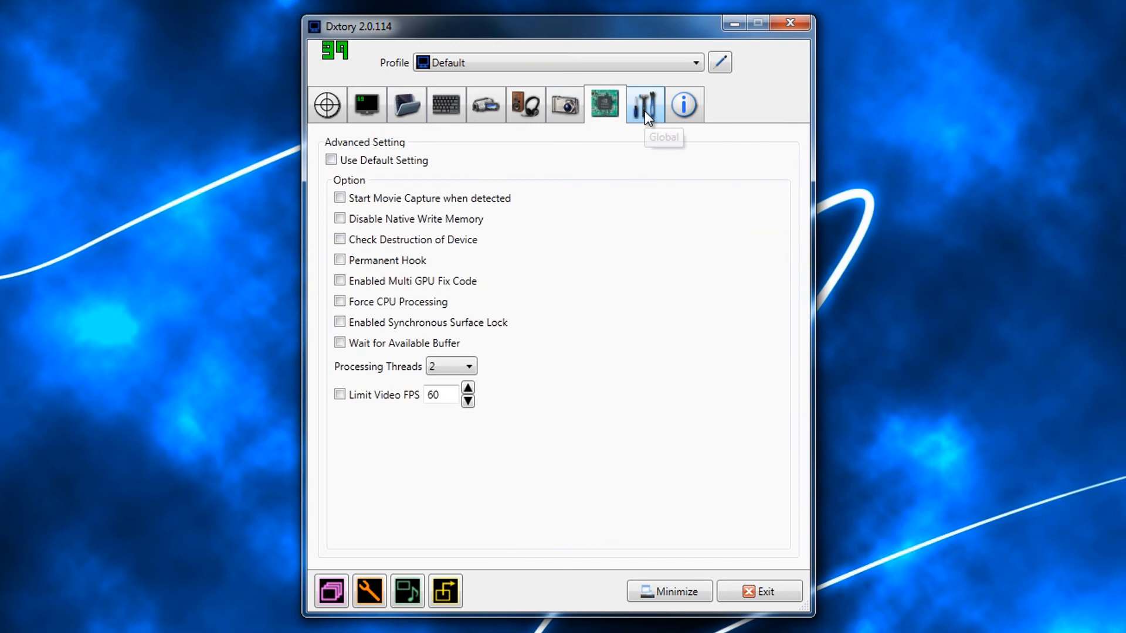
pyautogui.click(572, 111)
pyautogui.click(529, 111)
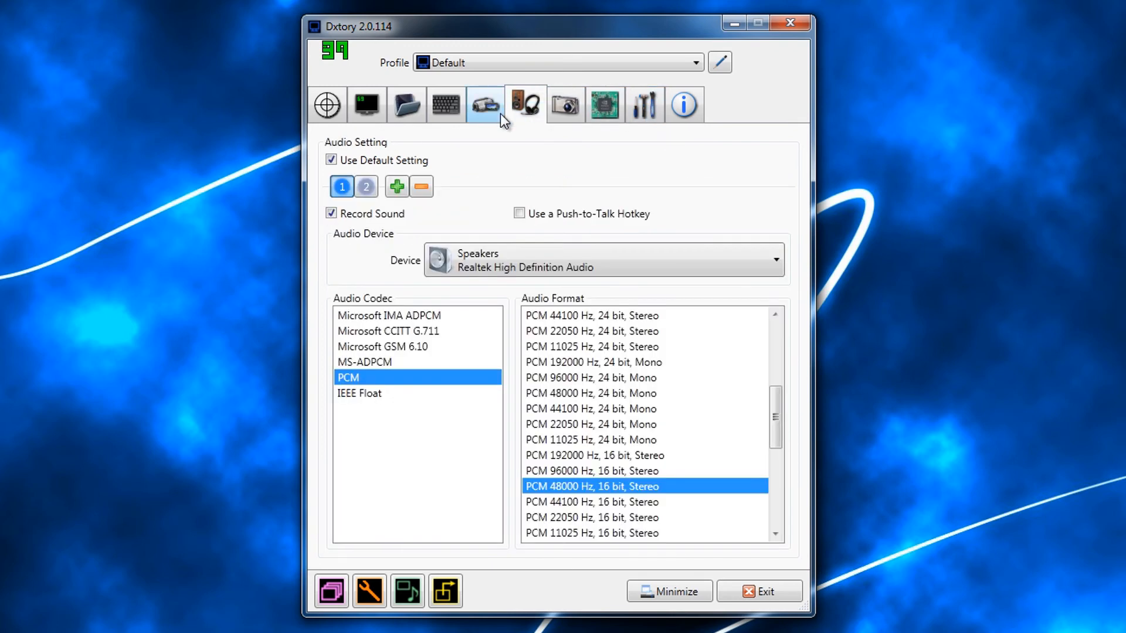
# View the video codecs available for movie recording, without selecting a different one
pyautogui.click(497, 114)
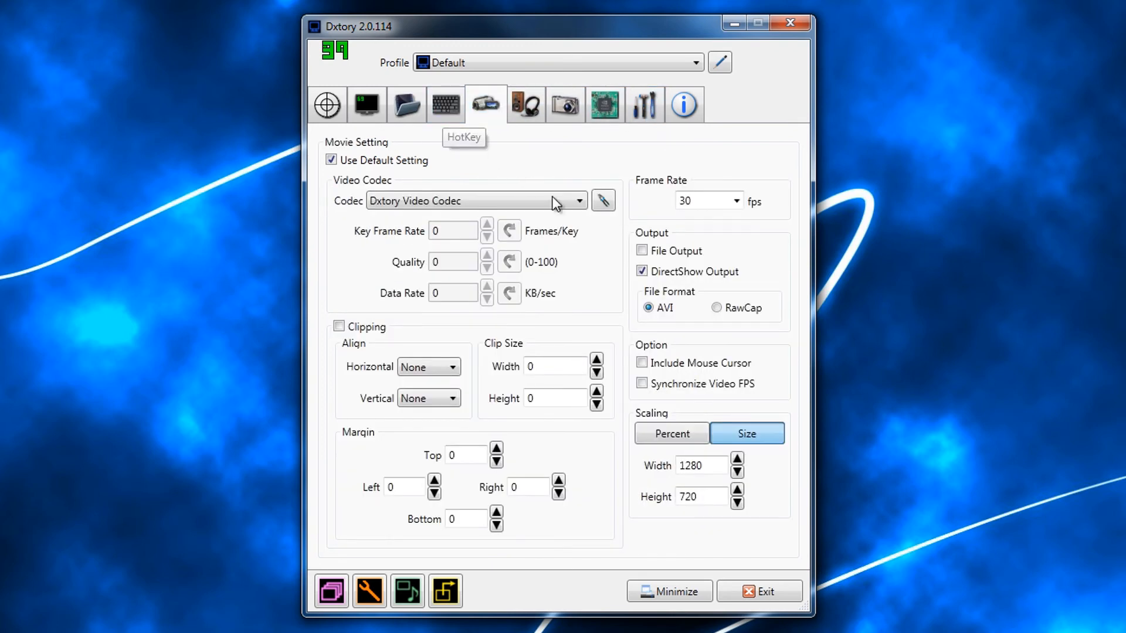
pyautogui.click(479, 200)
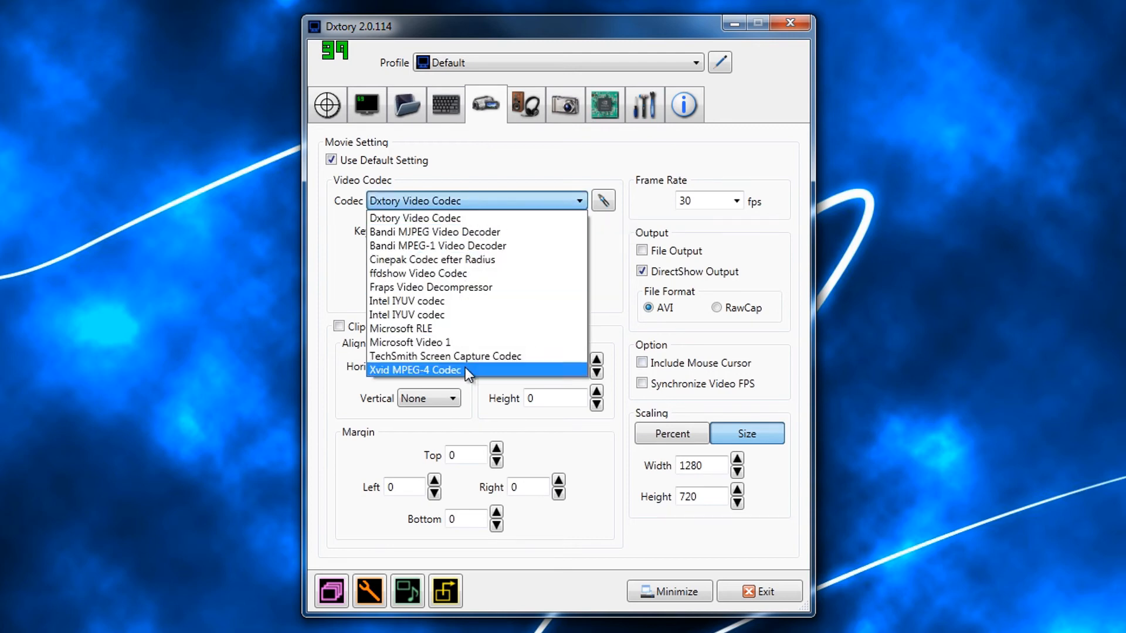
pyautogui.click(508, 200)
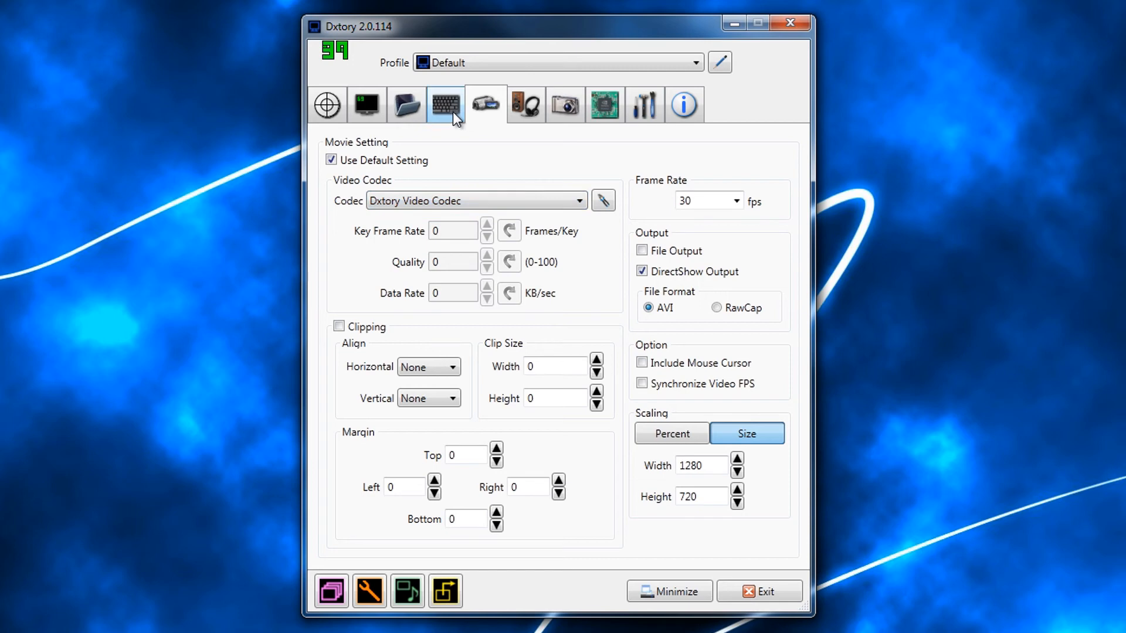
# Go back over the folder, hotkey, movie, audio and screenshot settings in turn
pyautogui.click(420, 106)
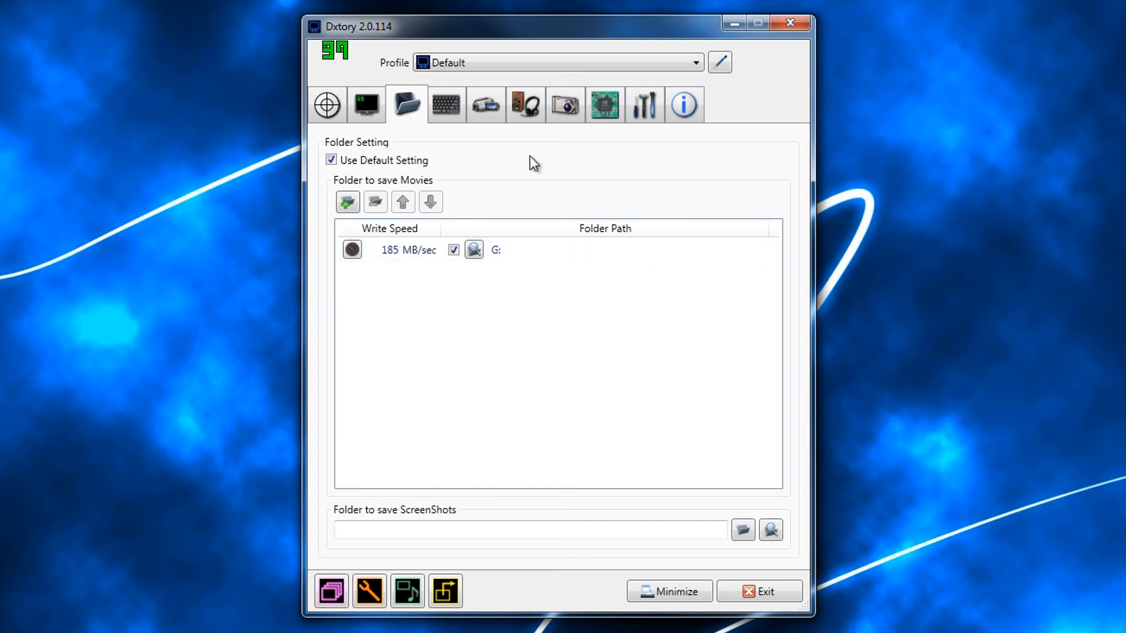
pyautogui.click(445, 101)
pyautogui.click(480, 108)
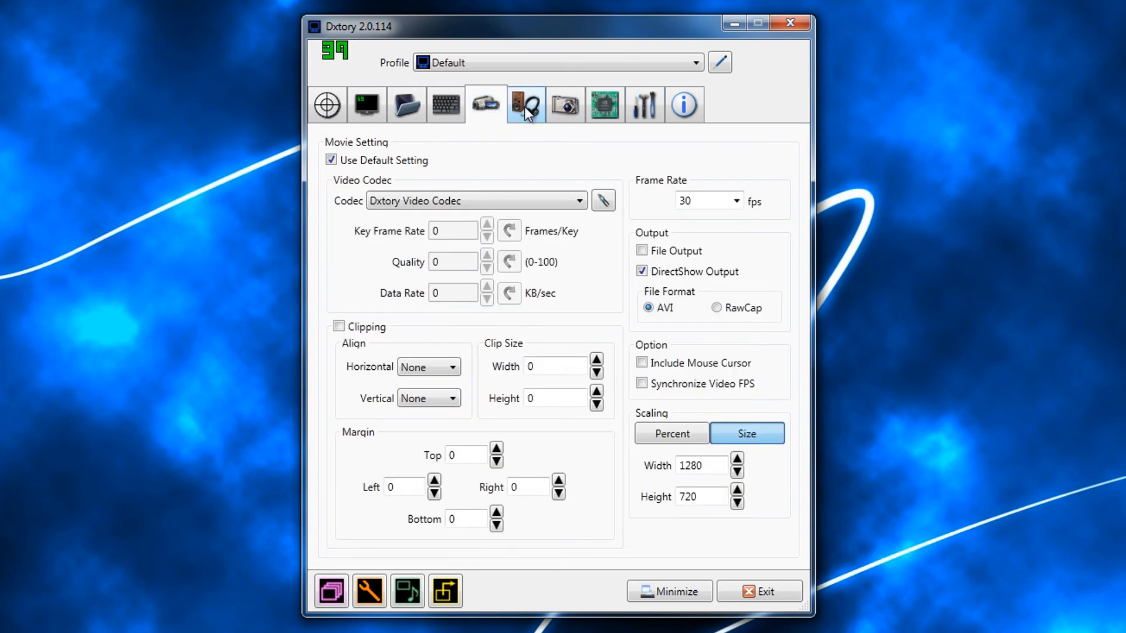
pyautogui.click(524, 107)
pyautogui.click(571, 107)
# Examine the processing thread counts offered in the advanced settings, keeping the current choice
pyautogui.click(605, 106)
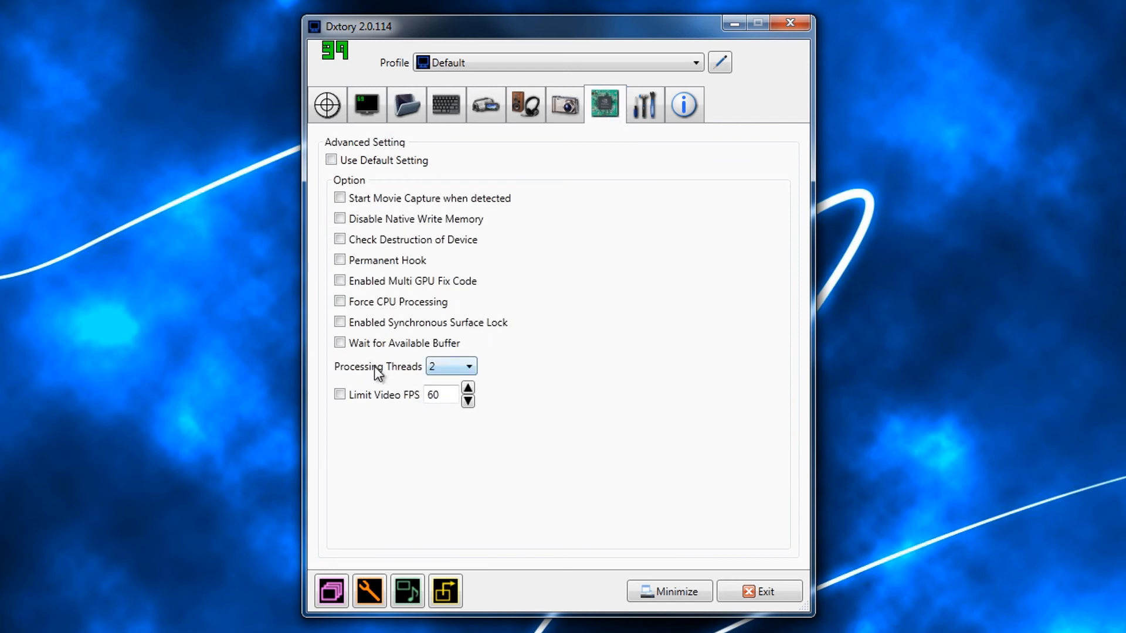
pyautogui.click(450, 366)
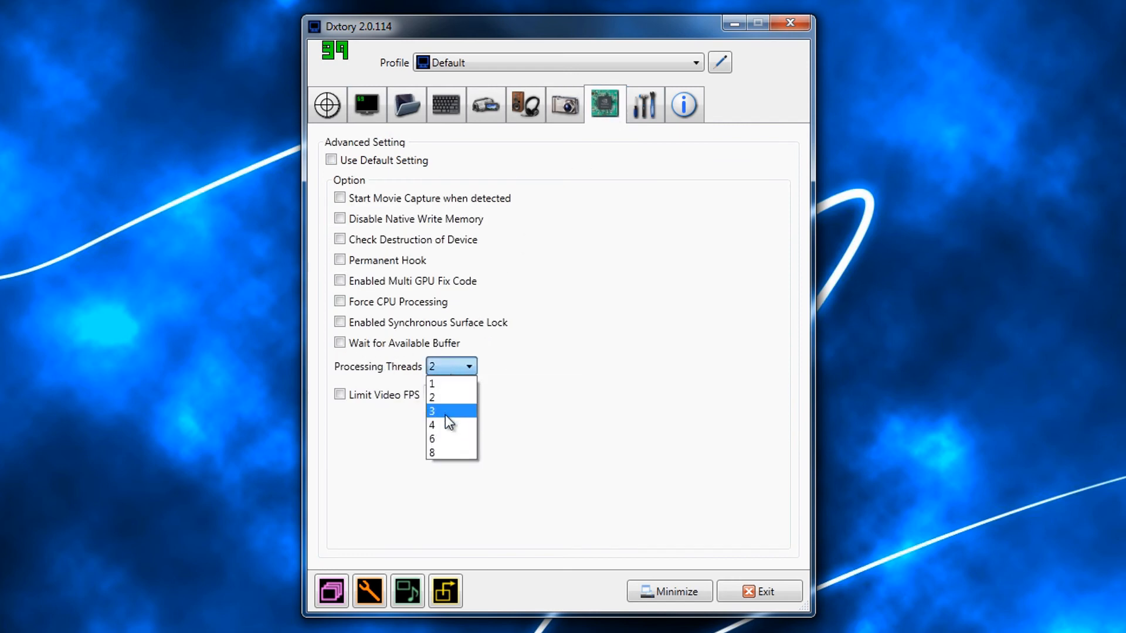
pyautogui.click(453, 367)
pyautogui.click(468, 367)
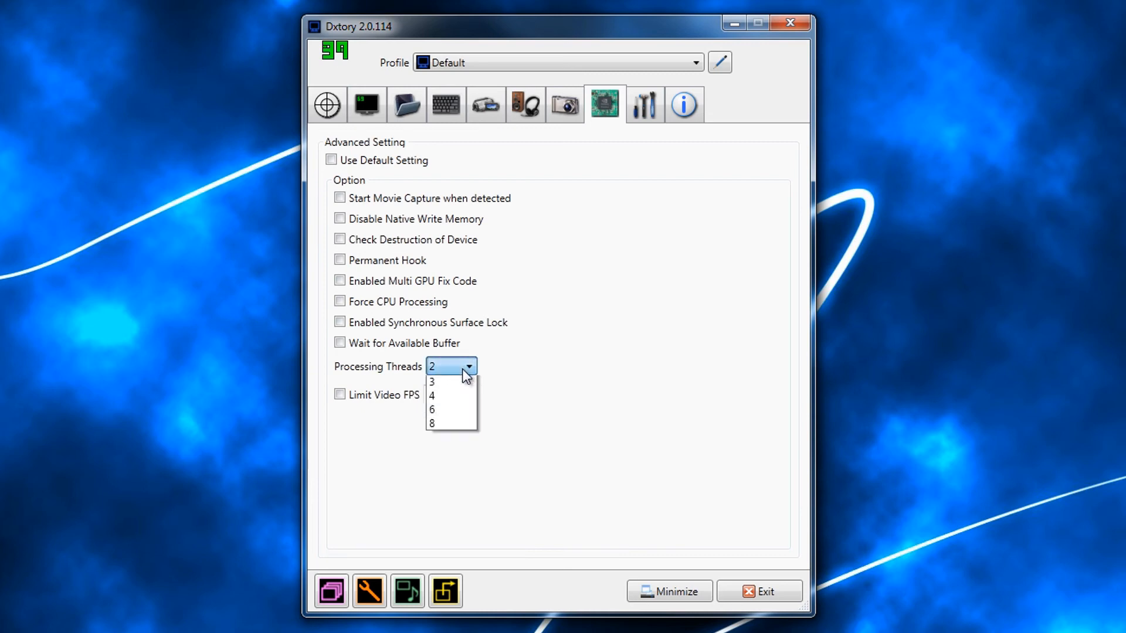
pyautogui.click(454, 367)
pyautogui.click(454, 366)
pyautogui.click(458, 367)
pyautogui.click(458, 367)
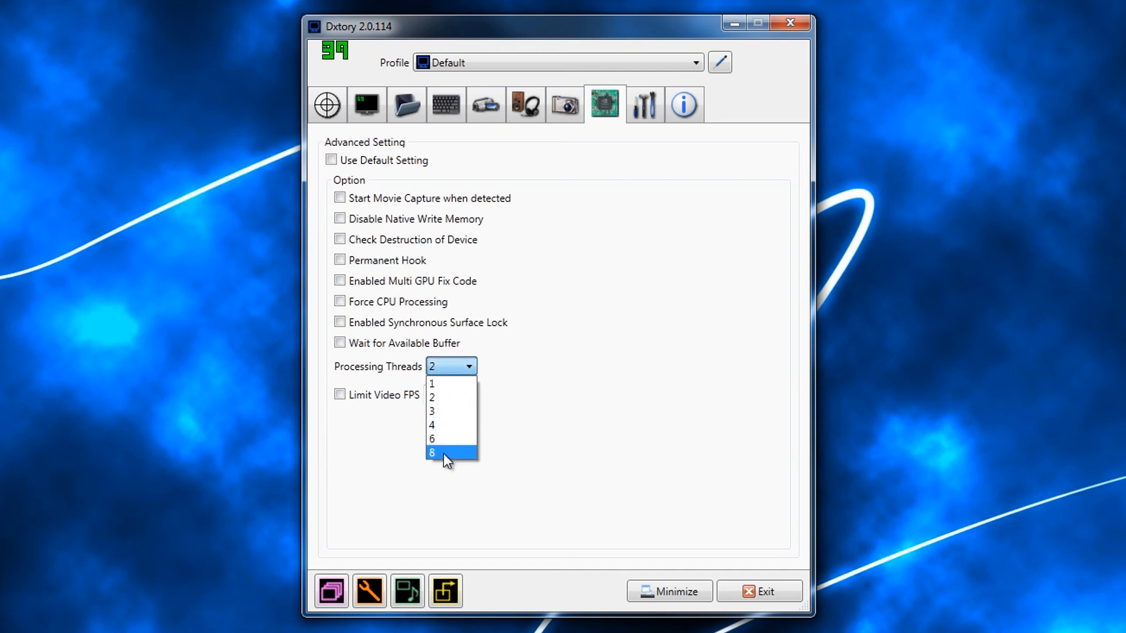
pyautogui.click(464, 362)
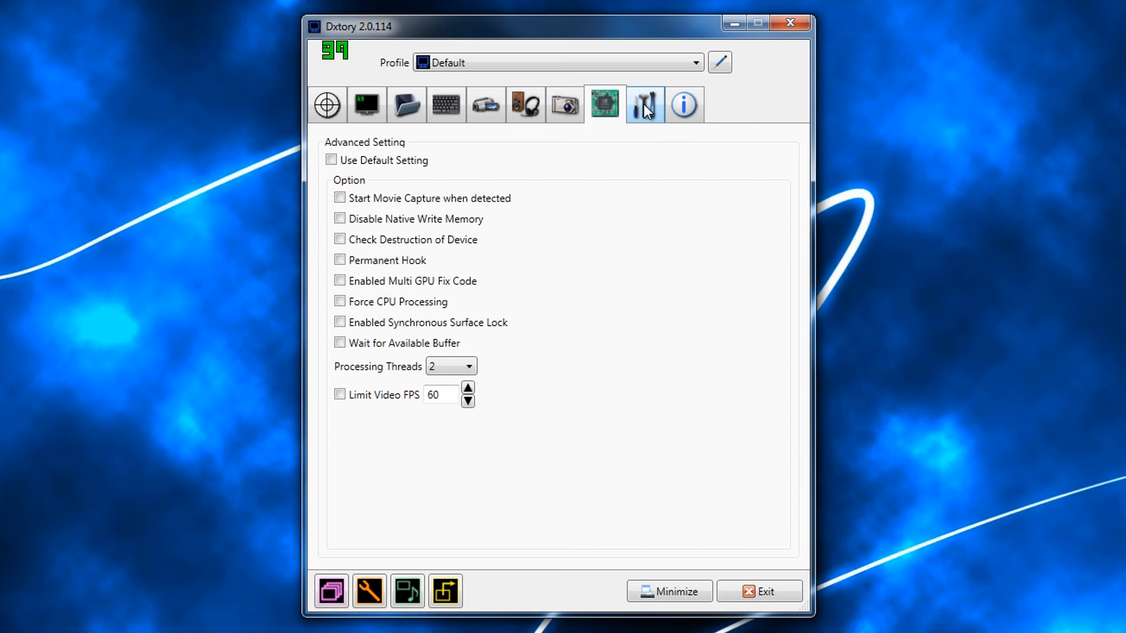
# Revisit the screenshot, audio, global and advanced settings, ending on the screenshot settings
pyautogui.click(560, 105)
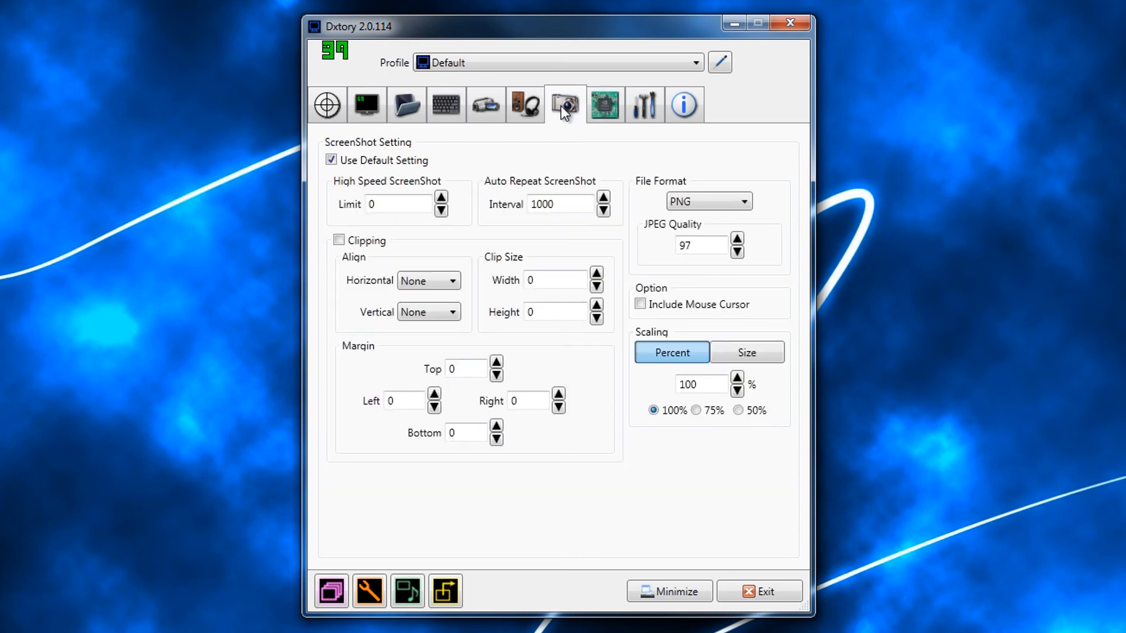
pyautogui.click(536, 104)
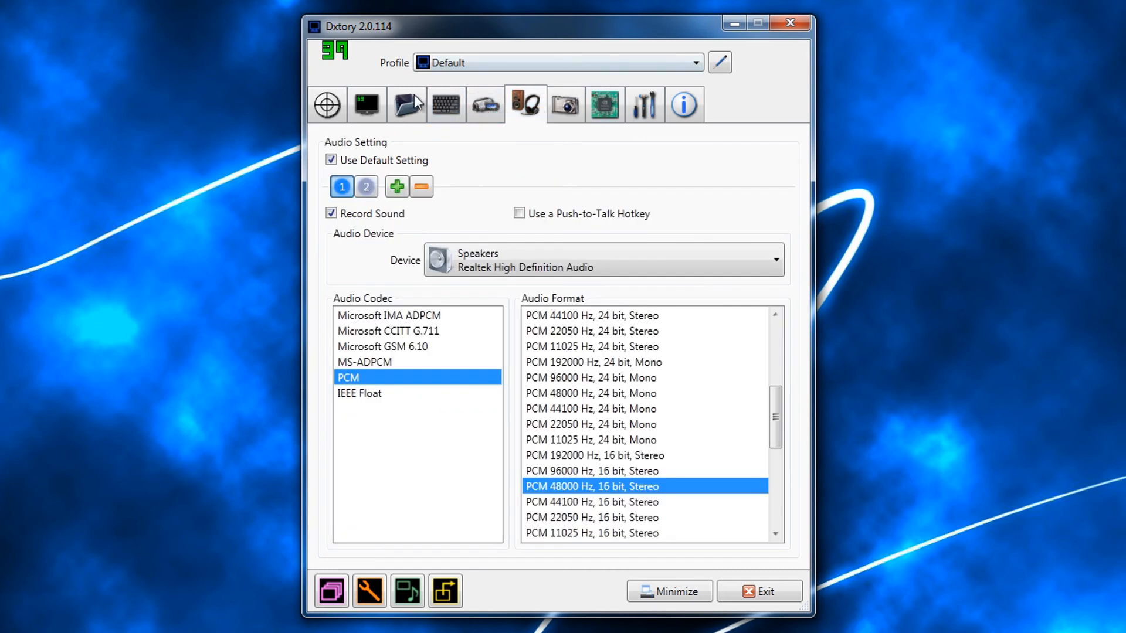
pyautogui.click(638, 104)
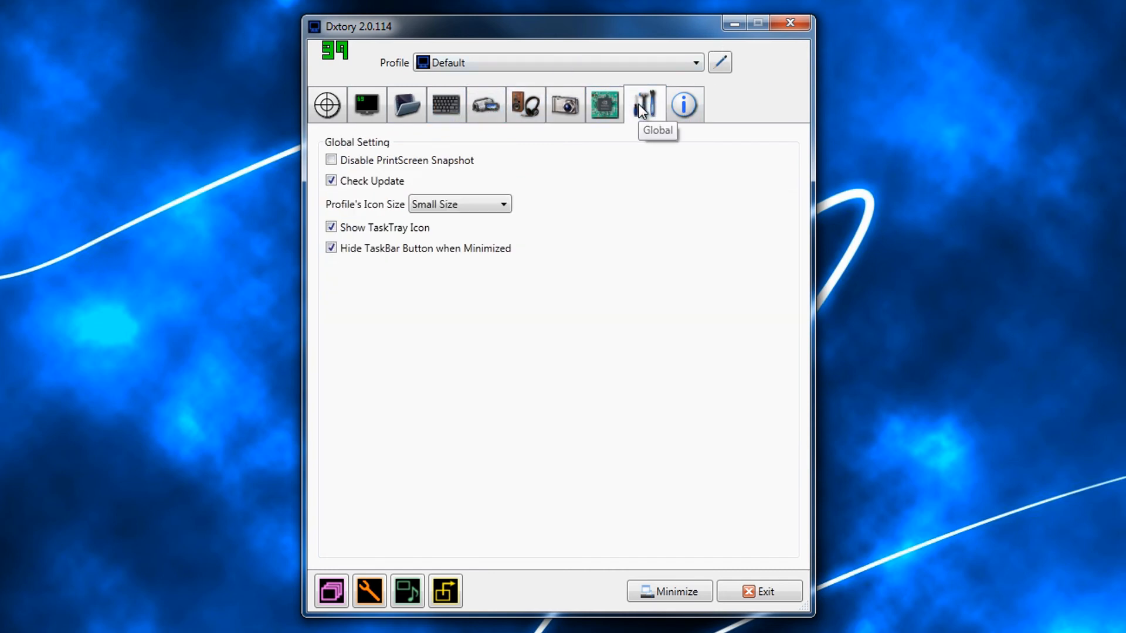
pyautogui.click(618, 108)
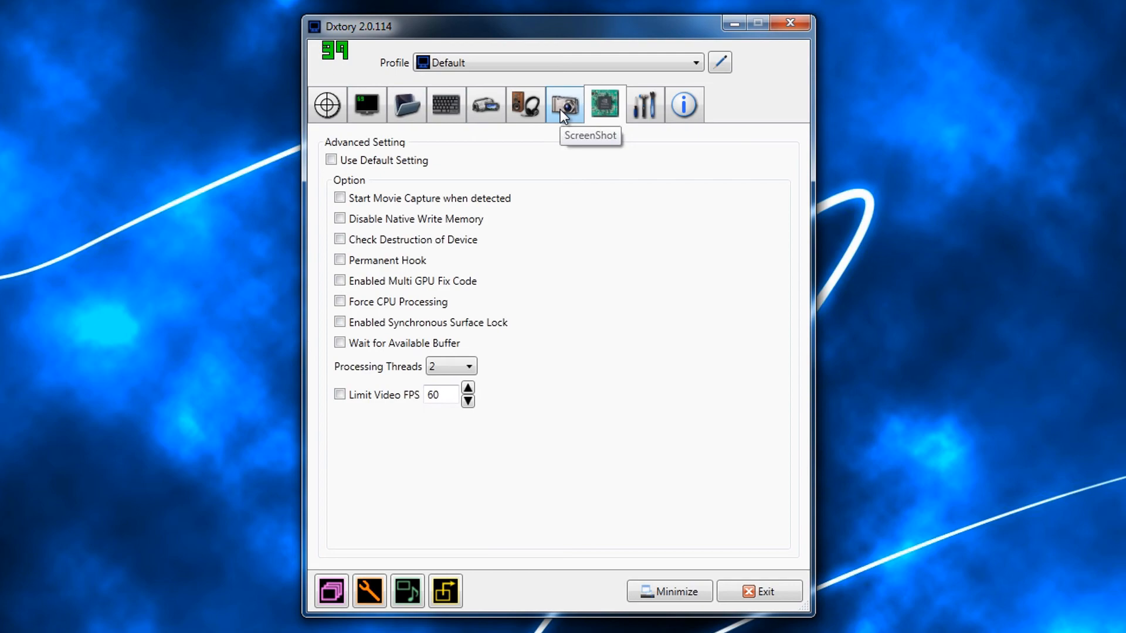
pyautogui.click(561, 109)
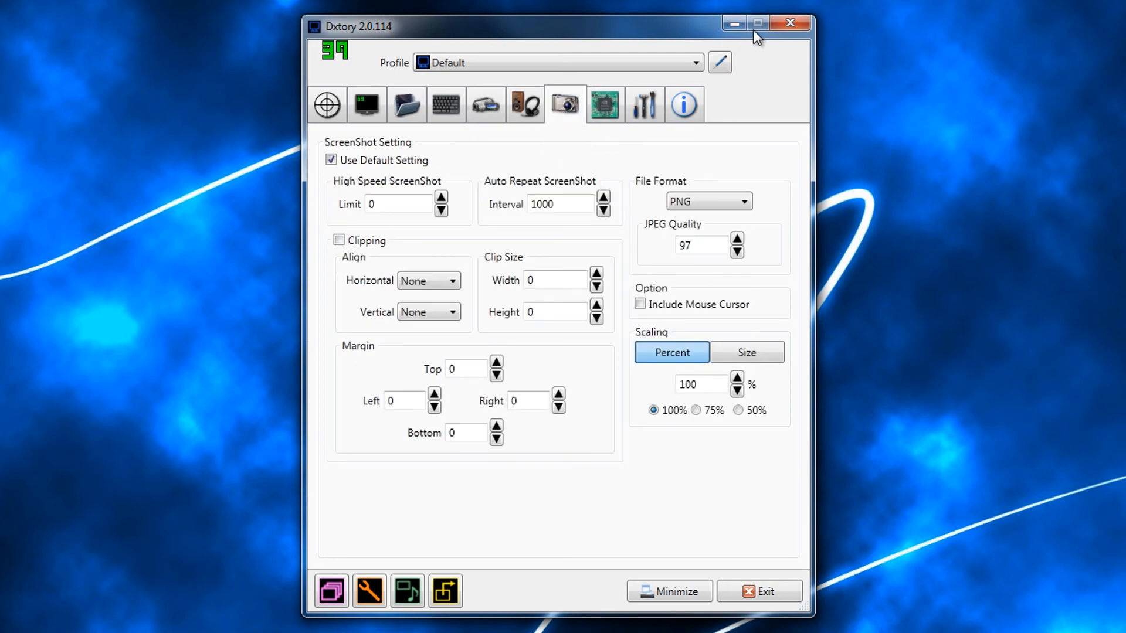
# Close the Dxtory window, switch to Vegas Pro, and place the bladesoftime recording at the start of the timeline
pyautogui.click(798, 22)
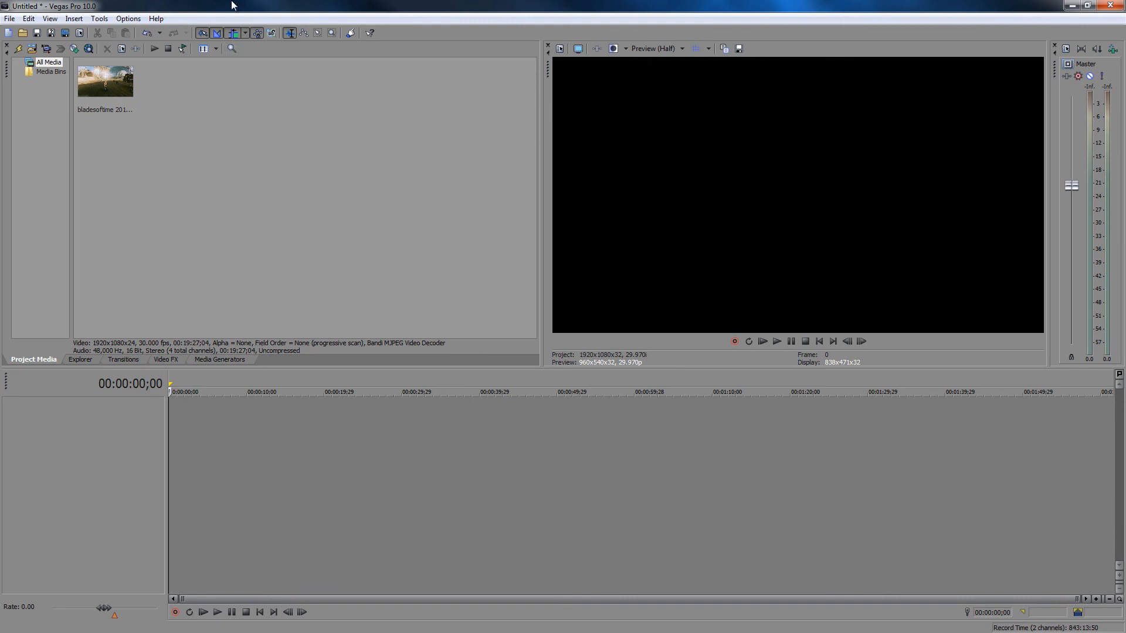
pyautogui.click(101, 92)
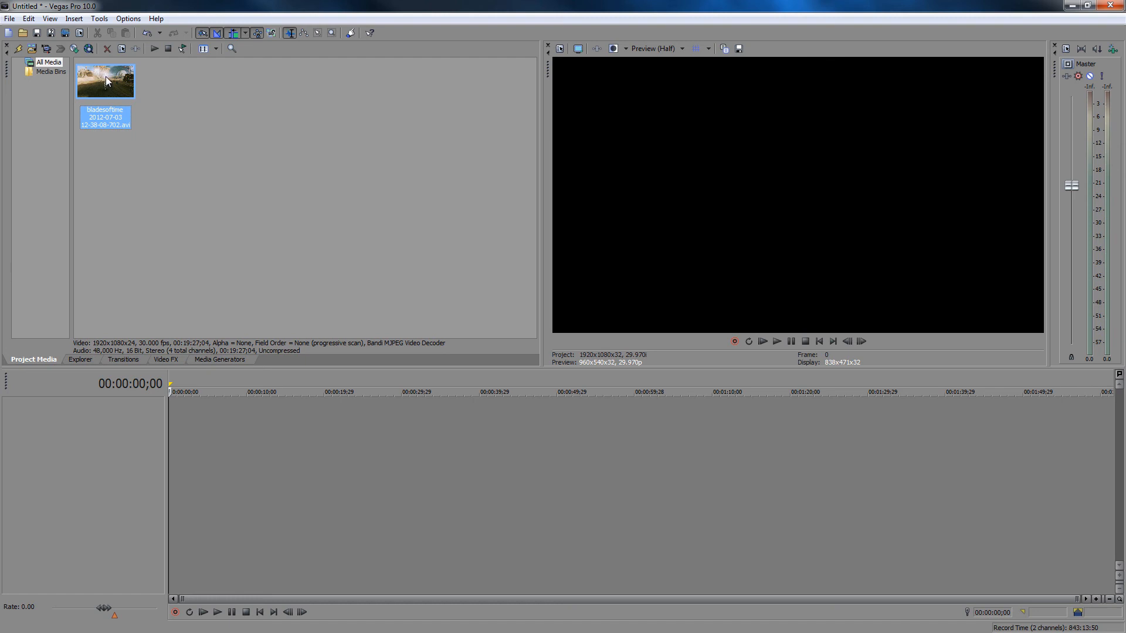
pyautogui.moveTo(105, 78); pyautogui.dragTo(173, 451)
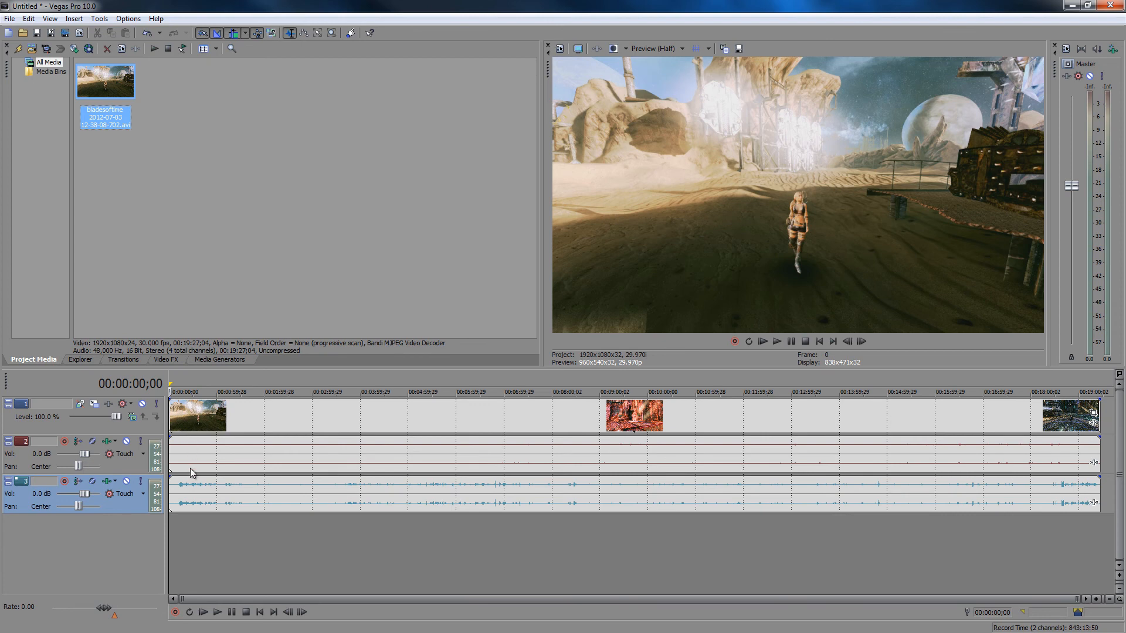
# Inspect the clip's video track and its two separate audio tracks at several points in the first two minutes
pyautogui.click(209, 417)
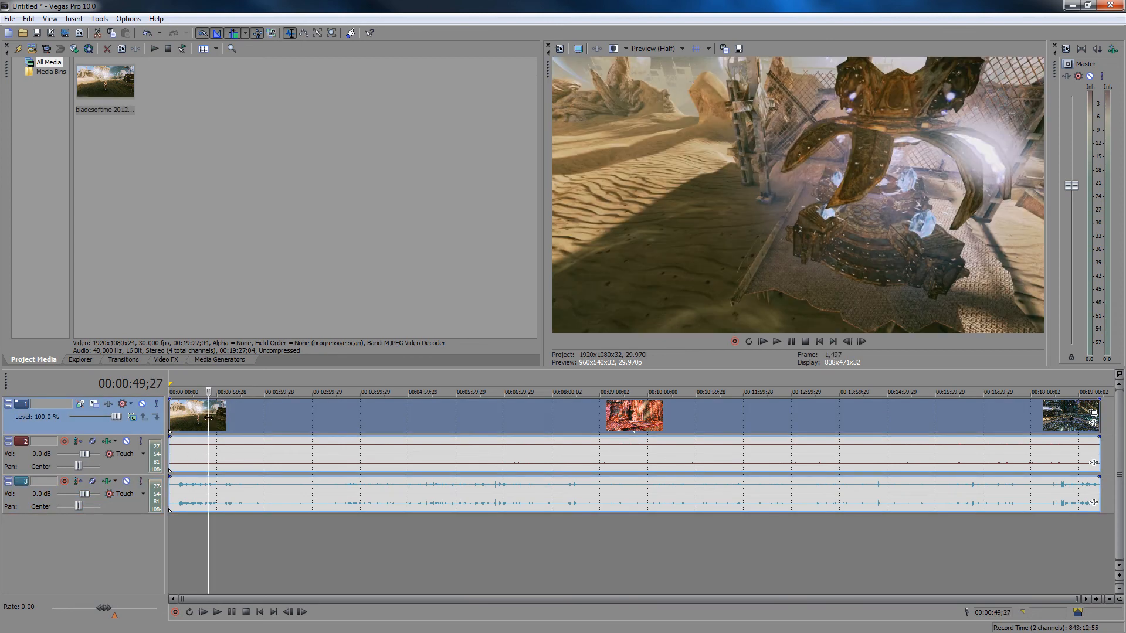
pyautogui.click(248, 454)
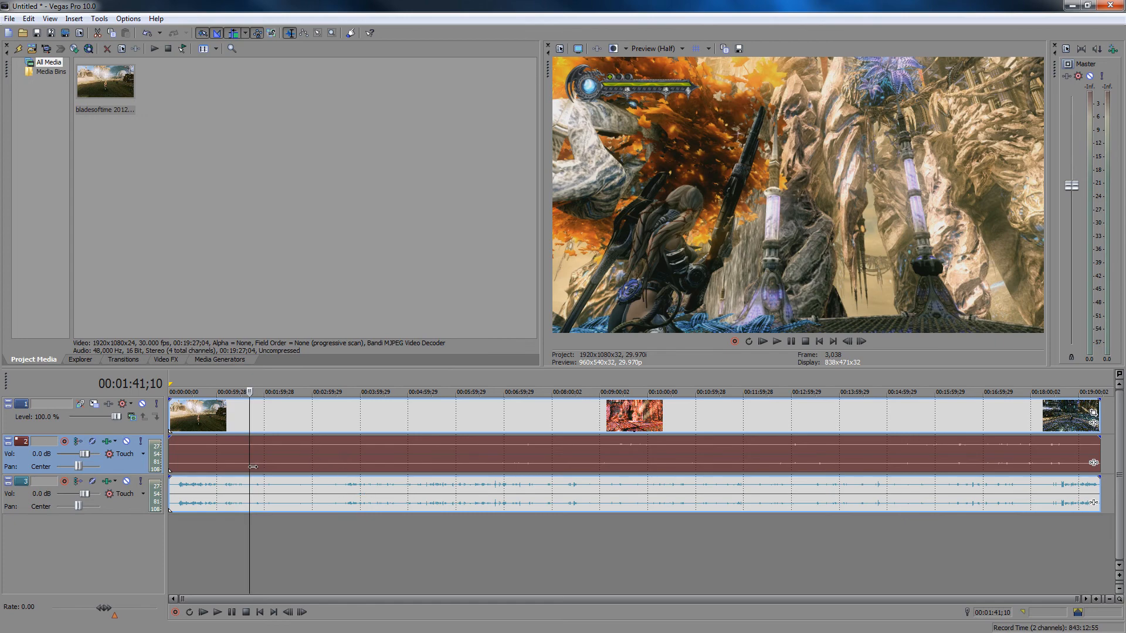
pyautogui.click(203, 455)
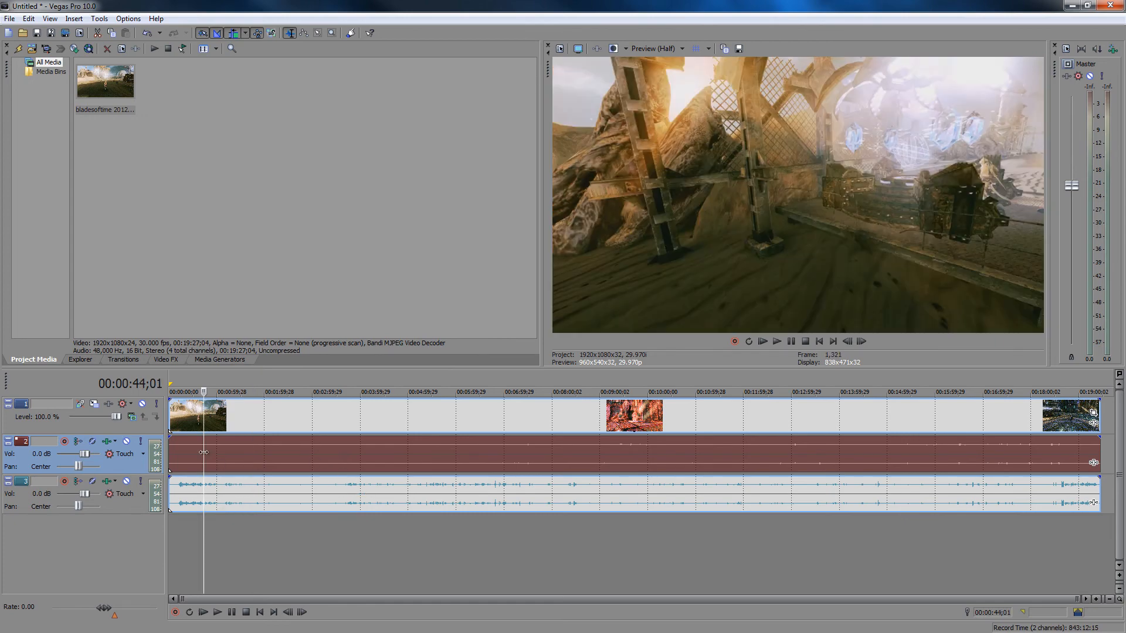
pyautogui.click(206, 503)
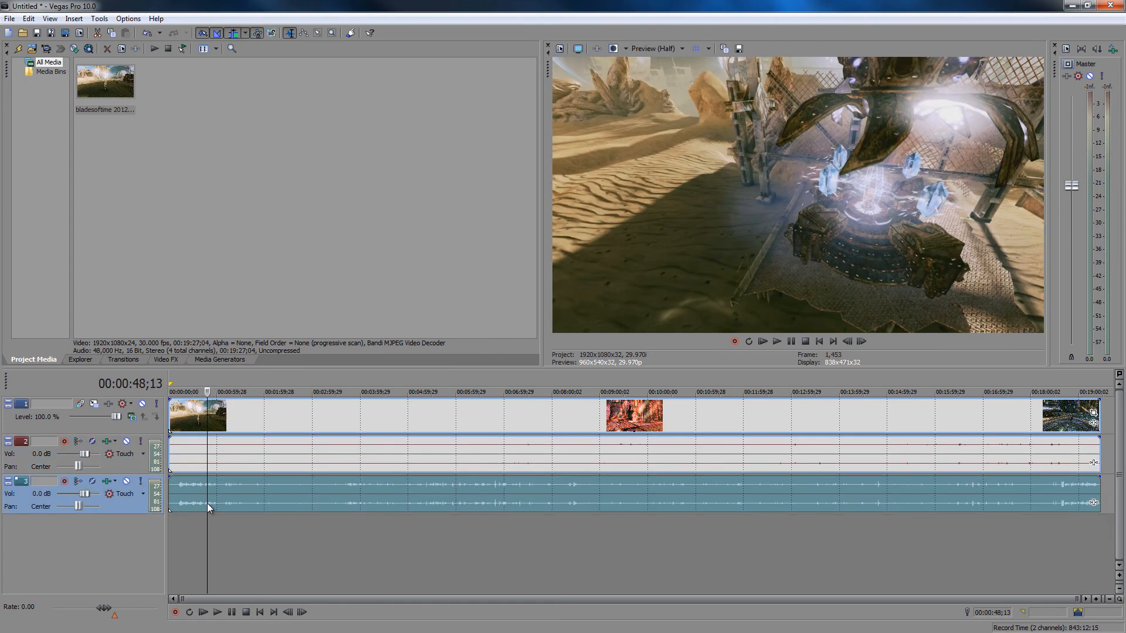
pyautogui.click(179, 482)
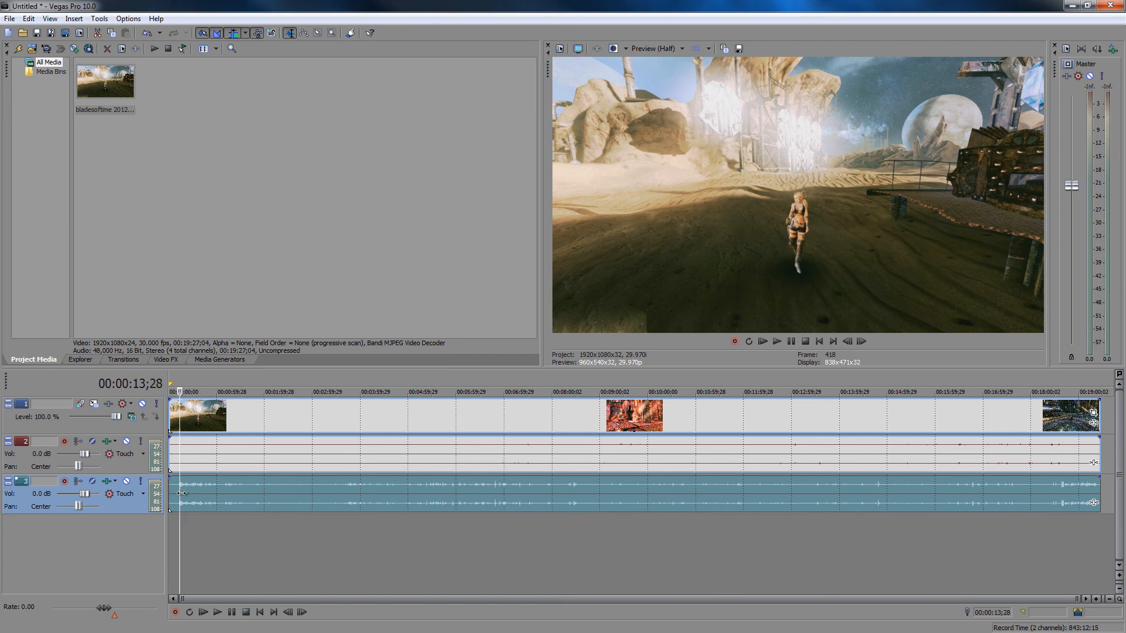
# Mute video track 1 and audio track 2, and compare the two audio tracks at several timeline positions
pyautogui.click(127, 441)
pyautogui.click(142, 404)
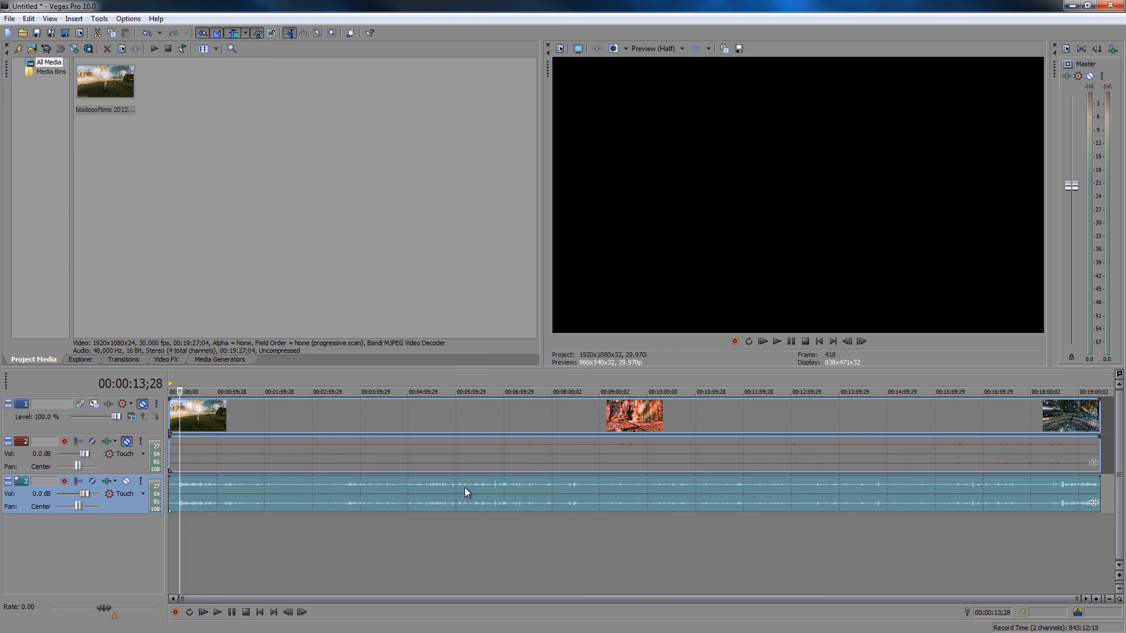
pyautogui.click(448, 486)
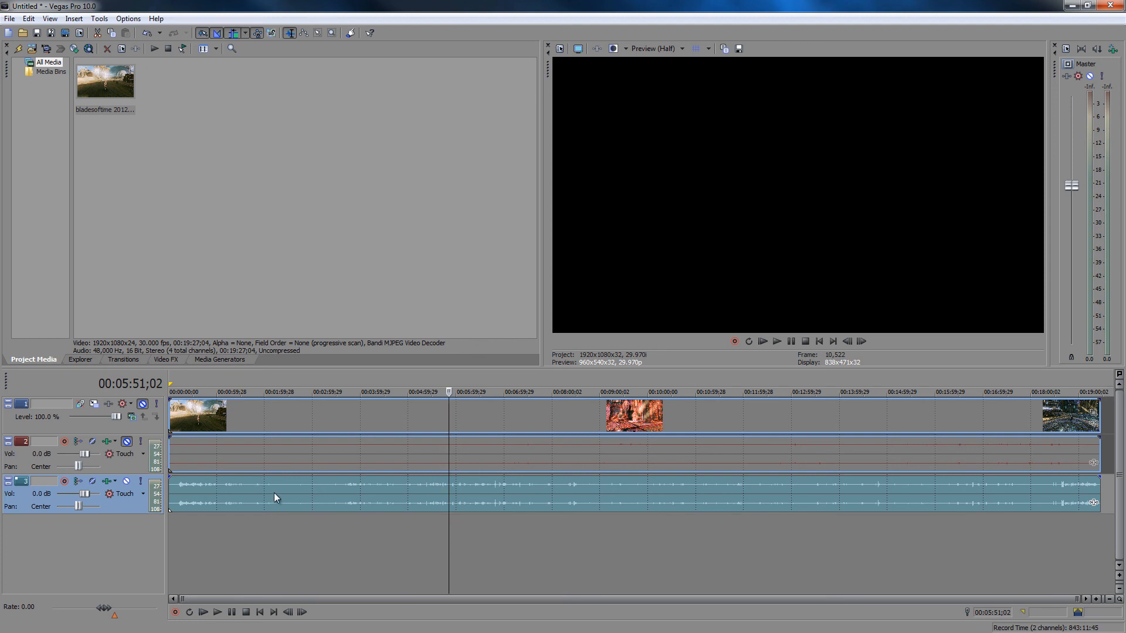
pyautogui.click(211, 440)
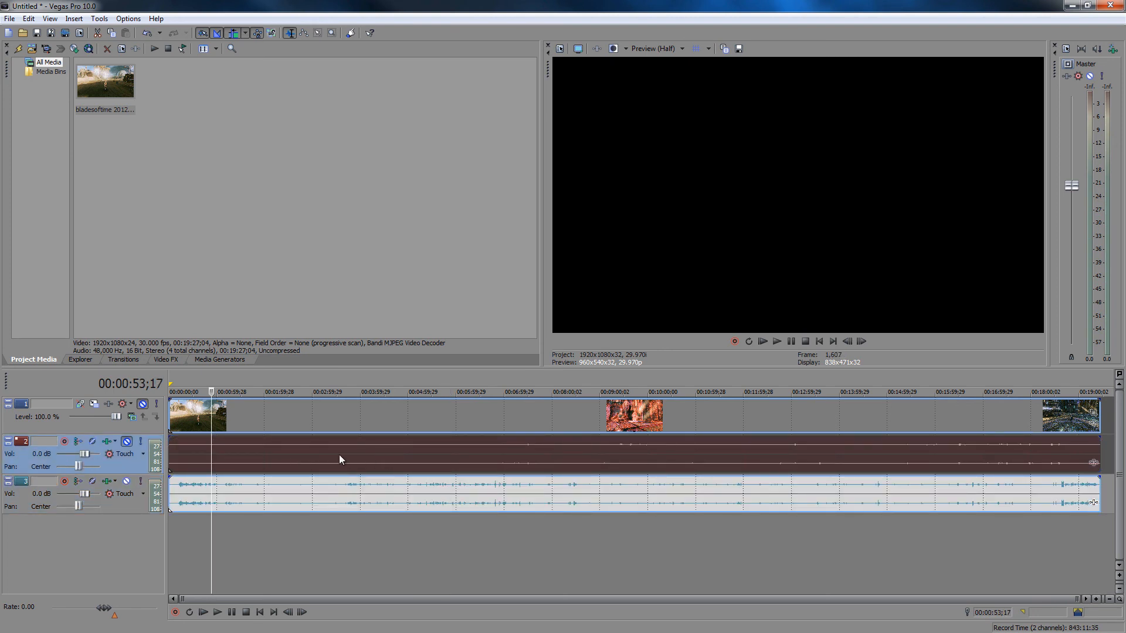
pyautogui.click(345, 441)
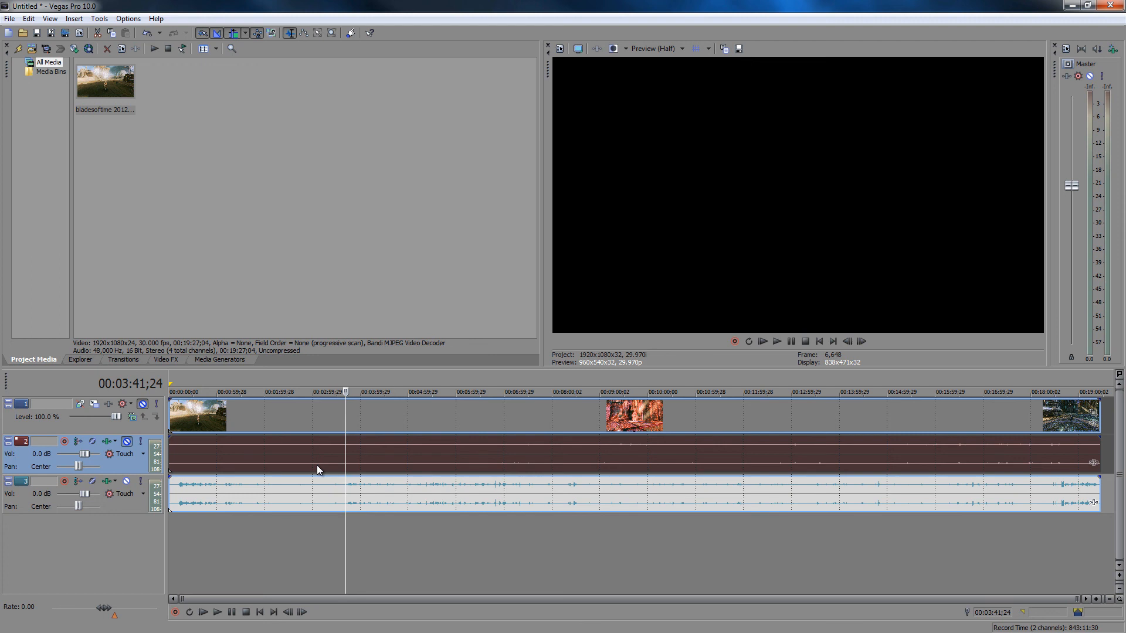
# Unmute video track 1 and audio track 2, and move the playhead to about 00:03:03
pyautogui.click(388, 423)
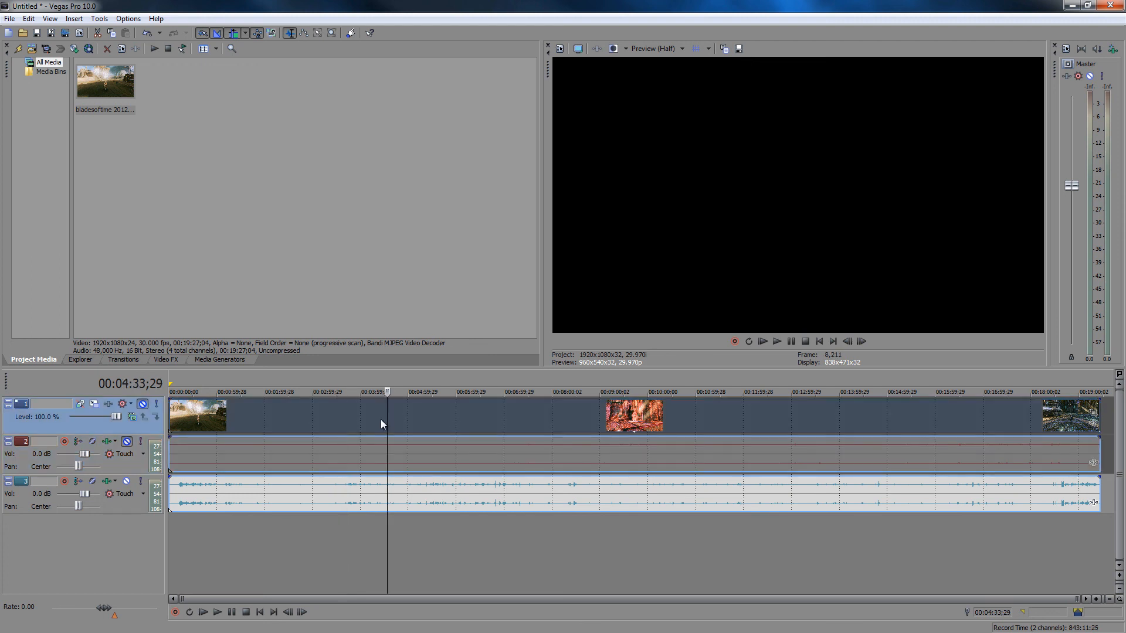
pyautogui.click(143, 403)
pyautogui.click(314, 547)
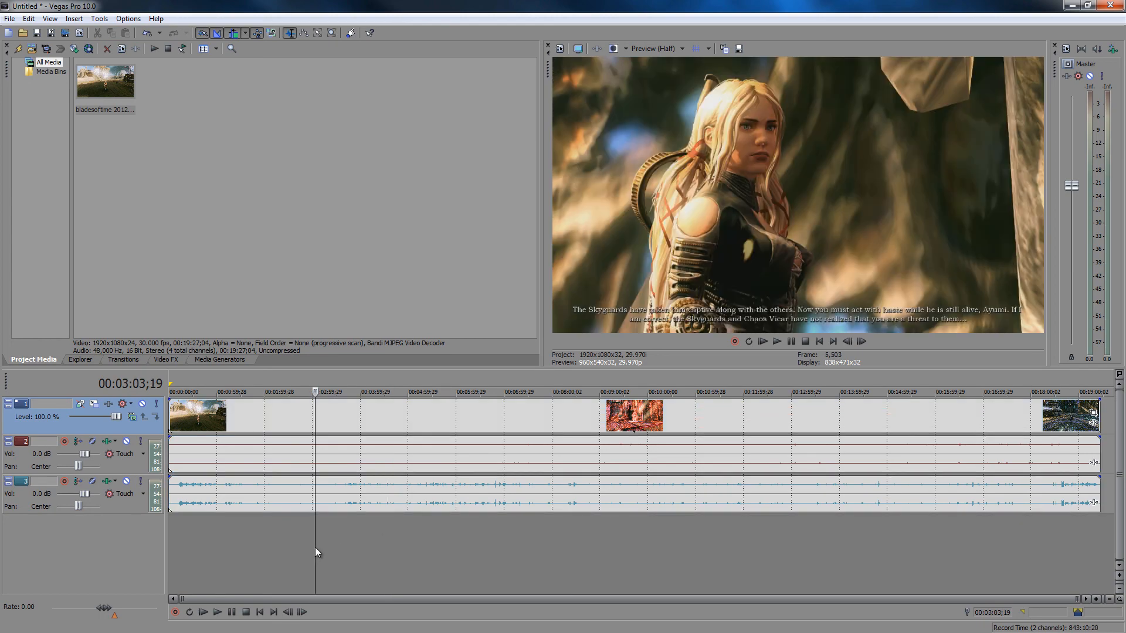
# Examine the footage at several timeline positions between the clip's beginning and about 00:09:22, ending at about 00:03:36
pyautogui.click(264, 543)
pyautogui.click(255, 543)
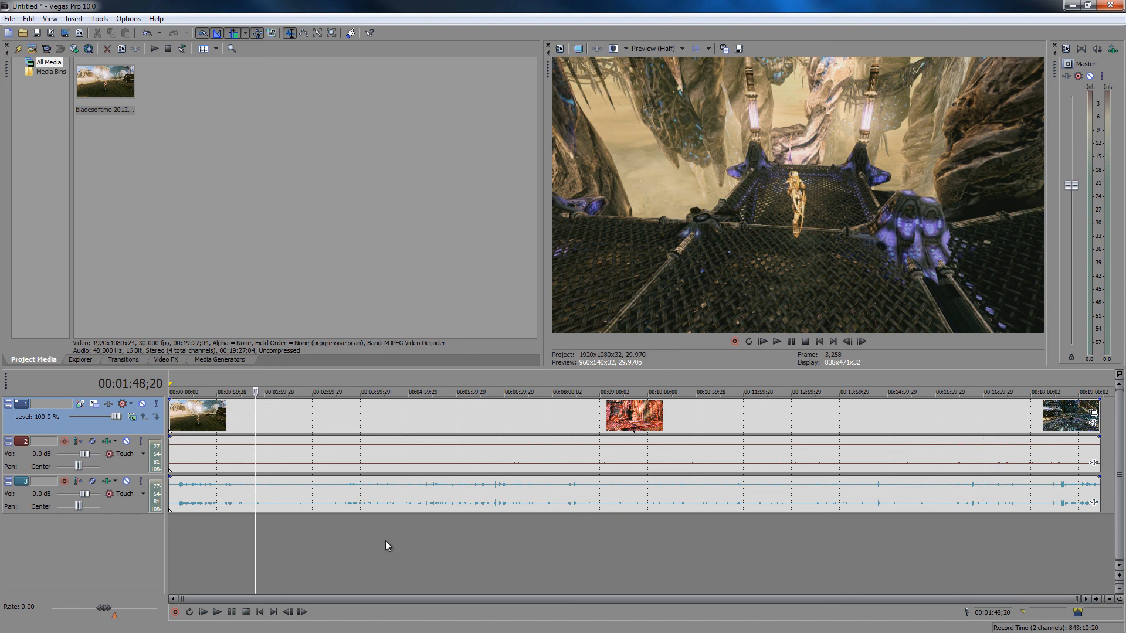
pyautogui.click(350, 540)
pyautogui.click(495, 551)
pyautogui.click(546, 545)
pyautogui.click(575, 547)
pyautogui.click(617, 546)
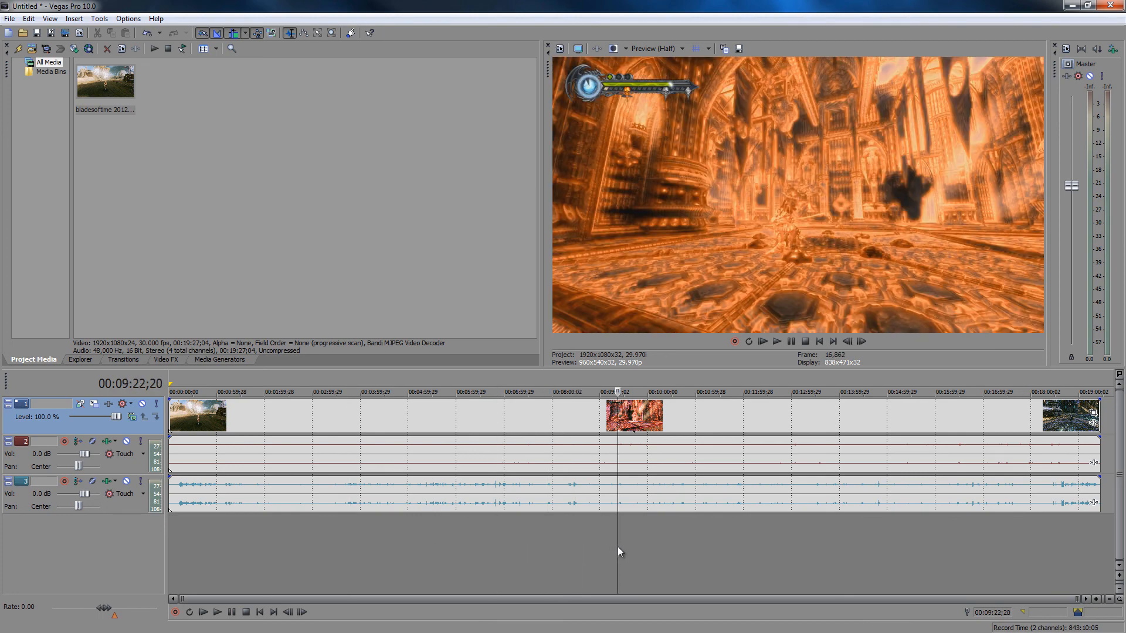
pyautogui.click(322, 554)
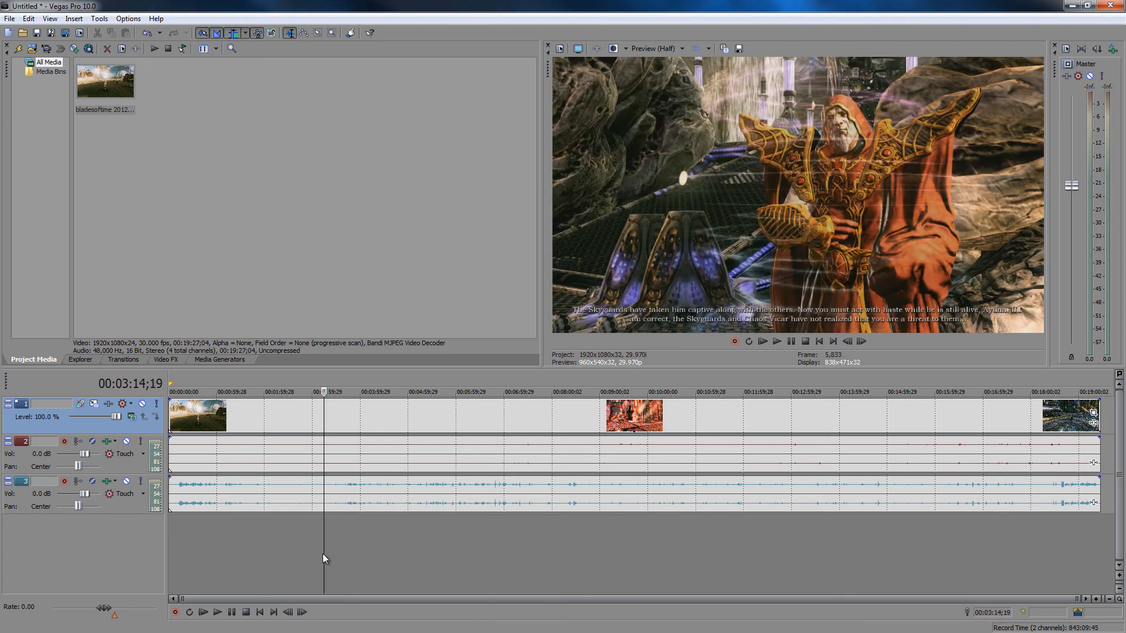
pyautogui.click(231, 547)
pyautogui.click(198, 549)
pyautogui.click(183, 546)
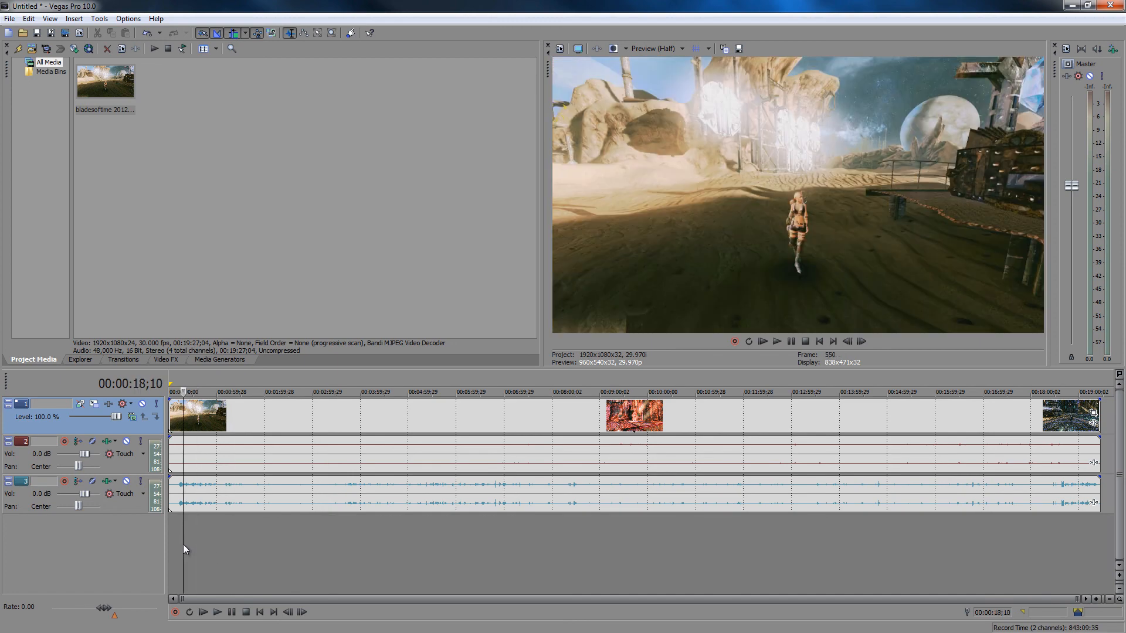
pyautogui.click(340, 544)
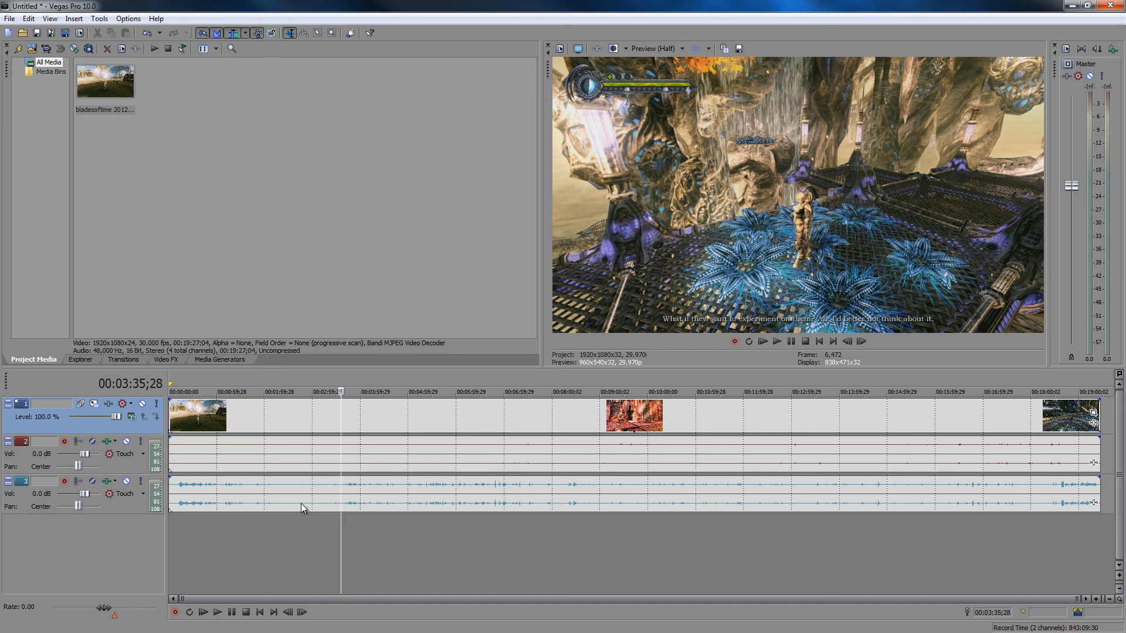
# Select the audio events on tracks 2 and 3 alternately and compare them at several positions within the first four minutes
pyautogui.click(307, 477)
pyautogui.click(310, 462)
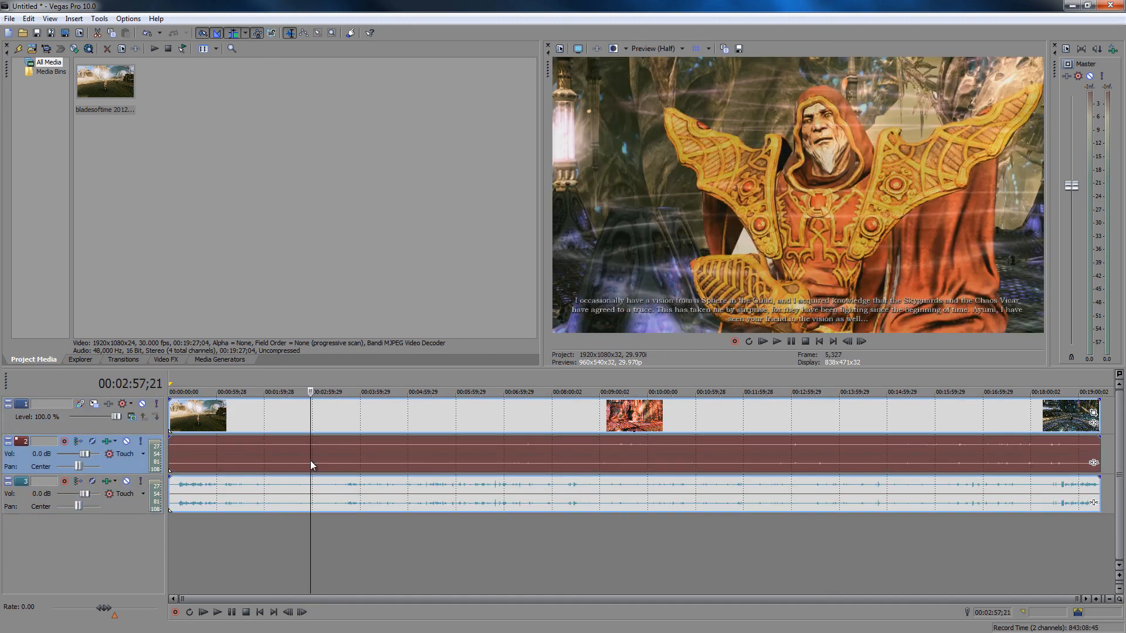
pyautogui.click(305, 507)
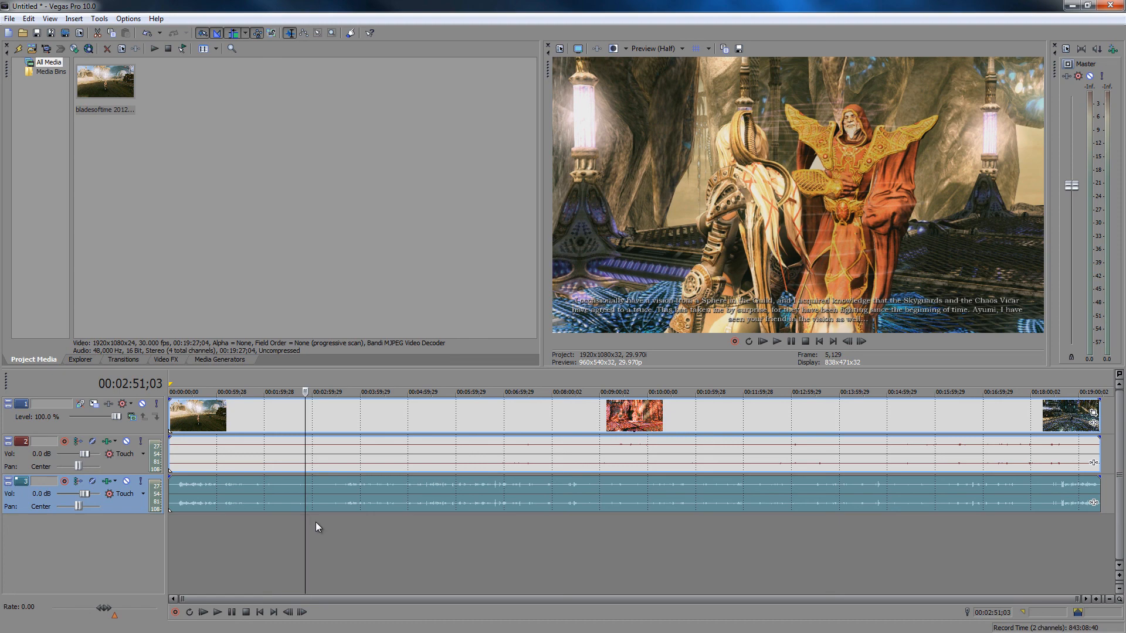
pyautogui.click(279, 502)
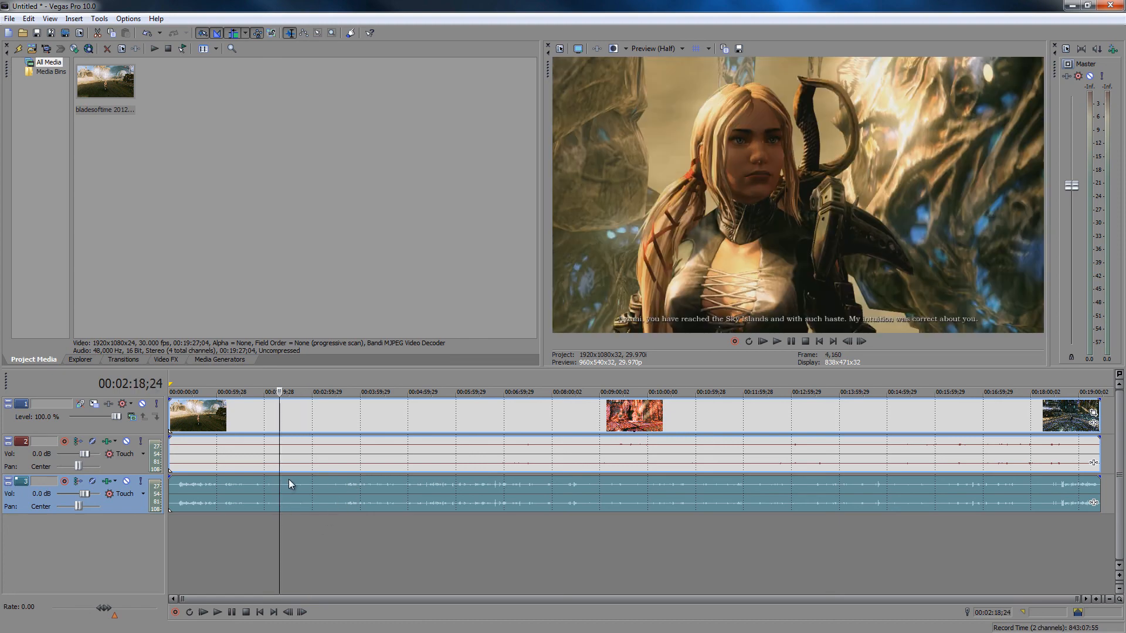
pyautogui.click(289, 480)
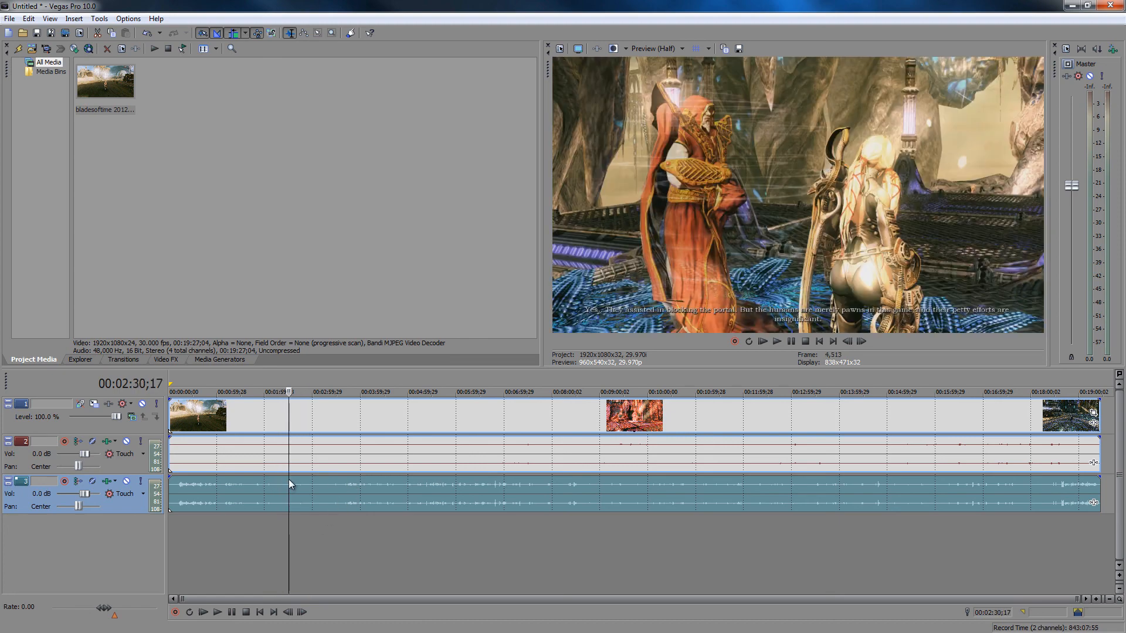
pyautogui.click(302, 446)
pyautogui.click(335, 448)
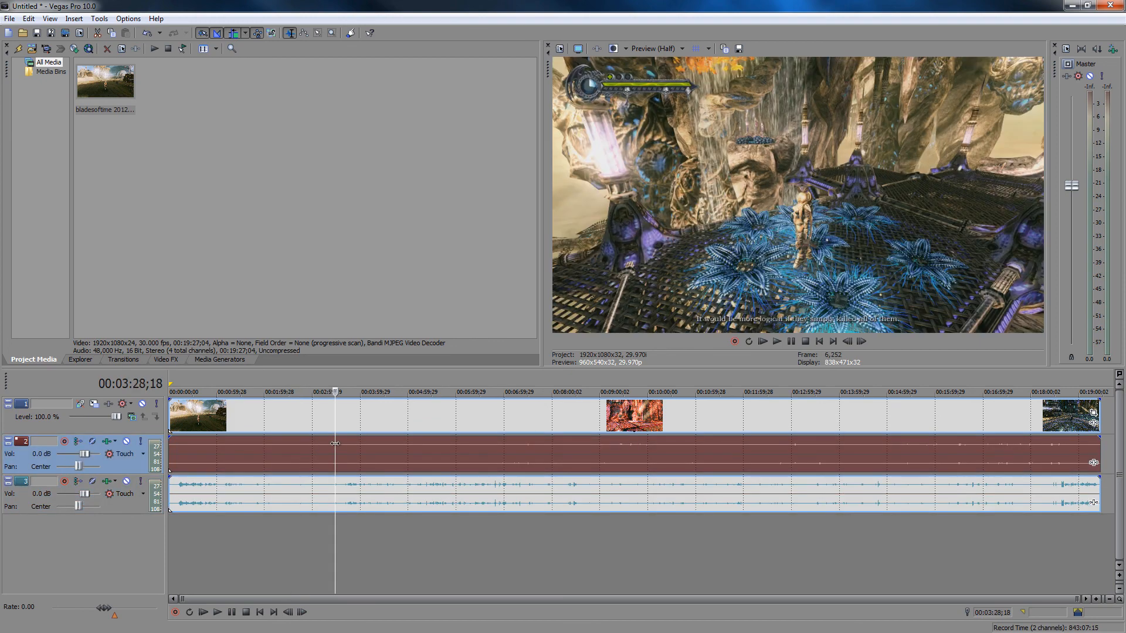
pyautogui.click(343, 482)
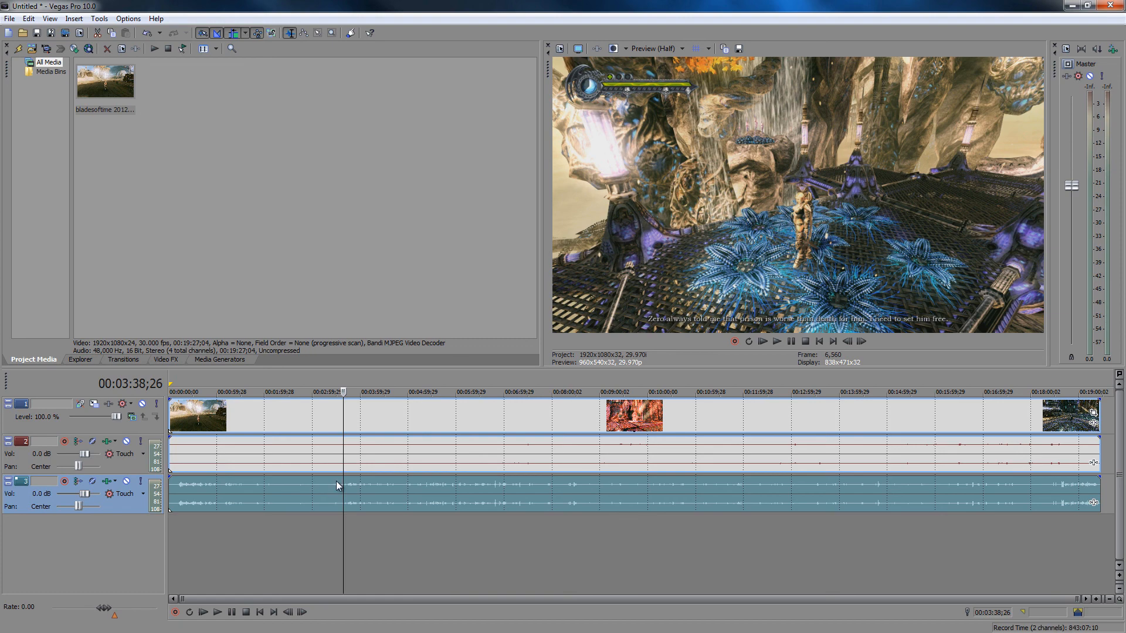
pyautogui.click(309, 481)
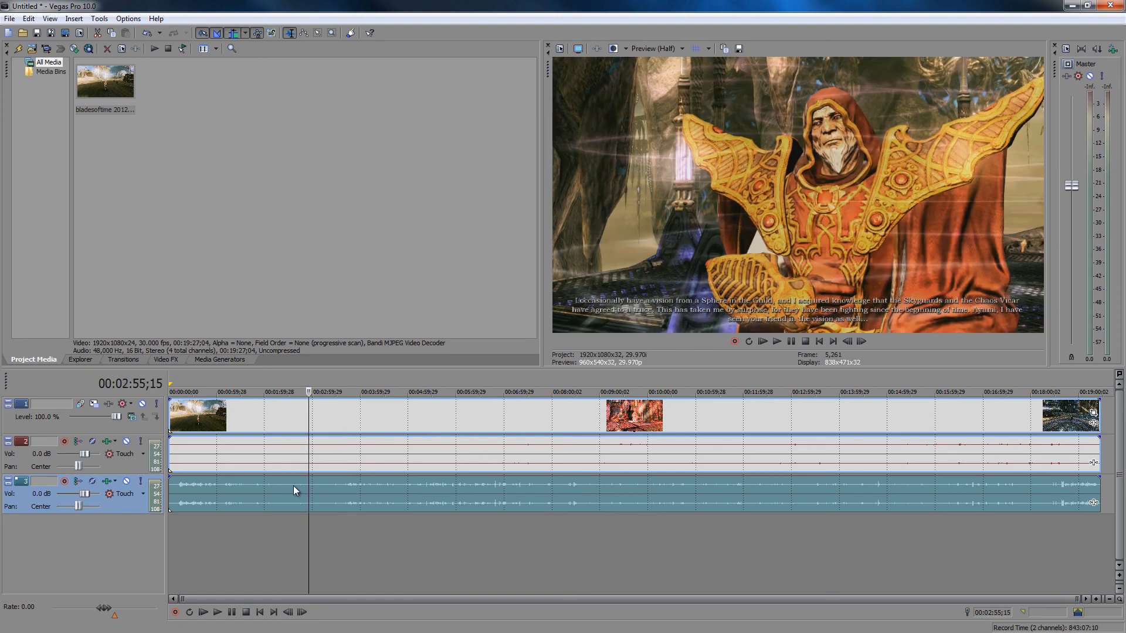
pyautogui.click(227, 480)
pyautogui.click(206, 480)
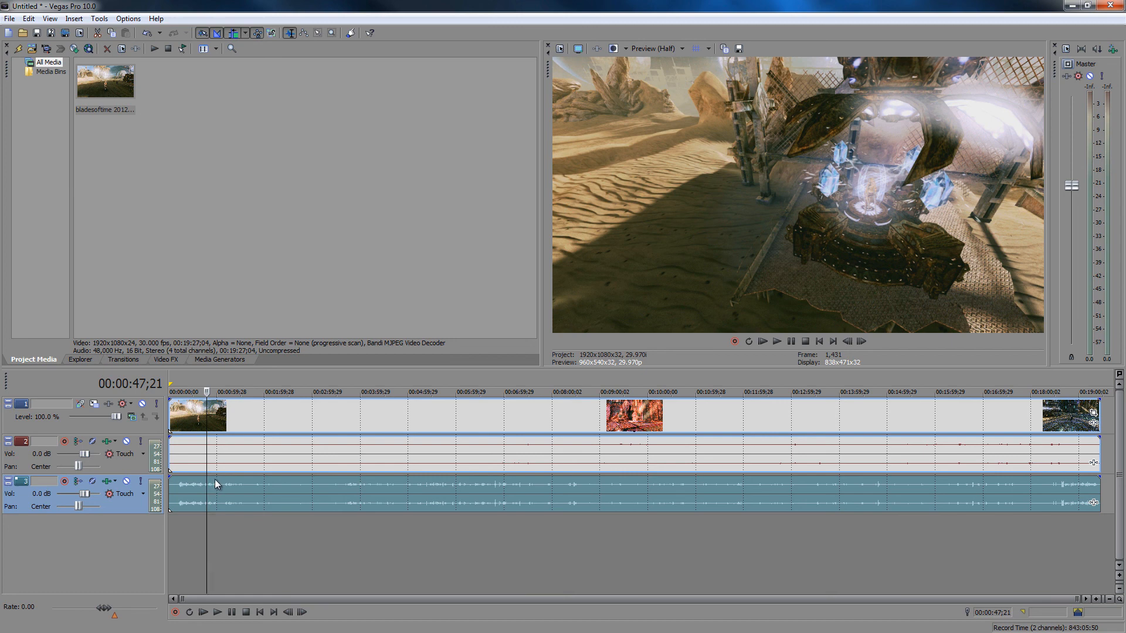
pyautogui.moveTo(247, 479)
pyautogui.click(342, 482)
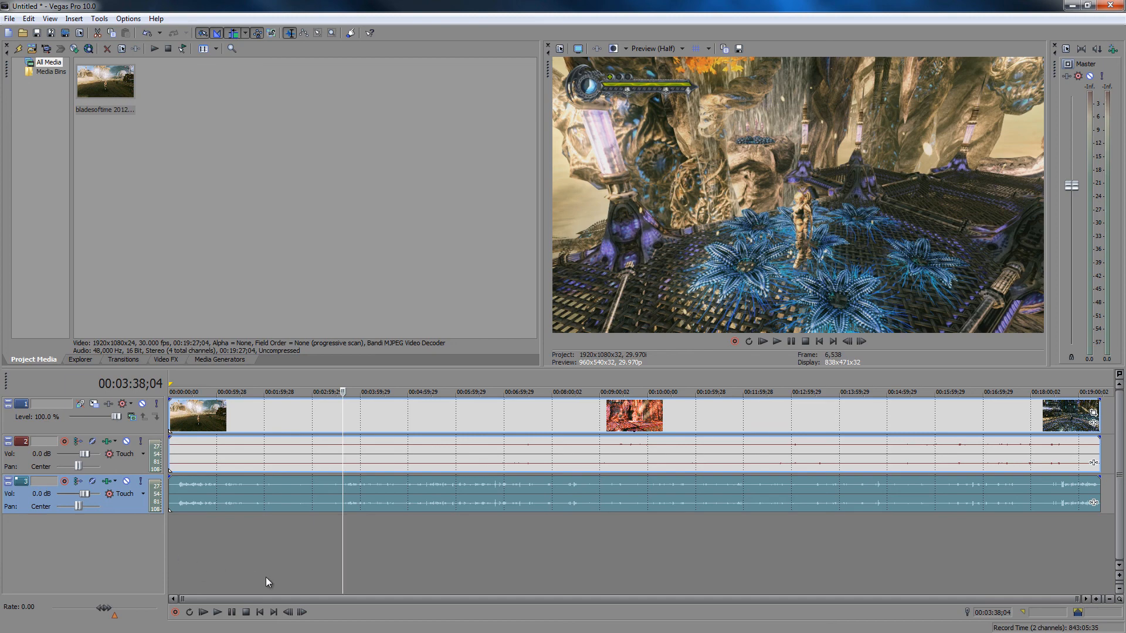
# Clear the audio event selection and check the footage at several positions in the first three minutes, ending at about 00:01:38
pyautogui.click(289, 569)
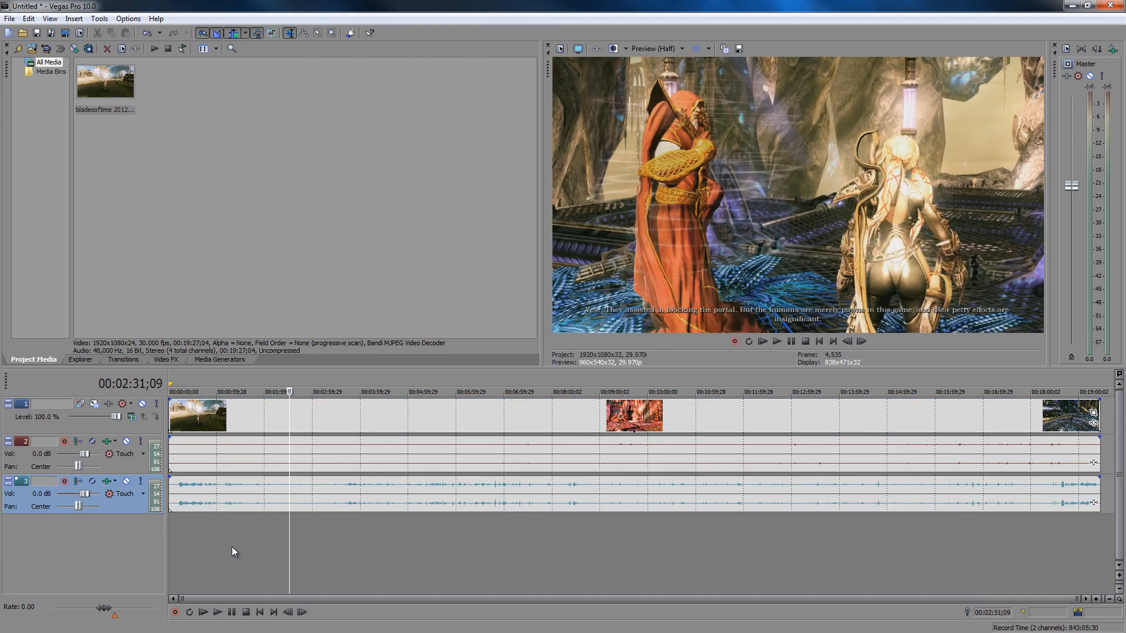
pyautogui.click(239, 549)
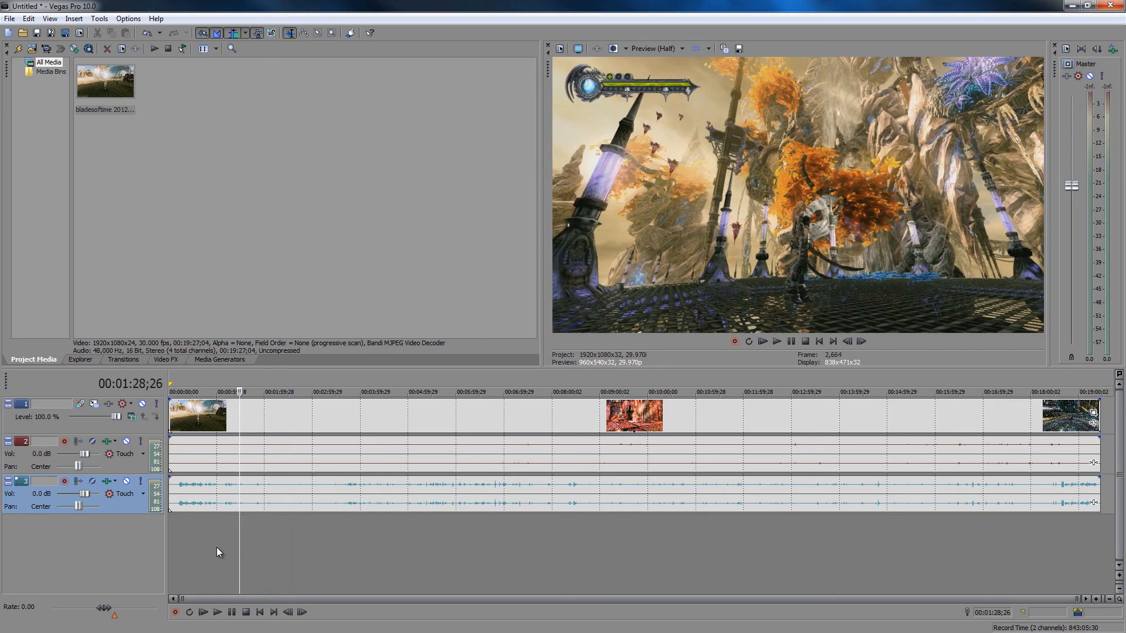
pyautogui.click(215, 546)
pyautogui.click(304, 548)
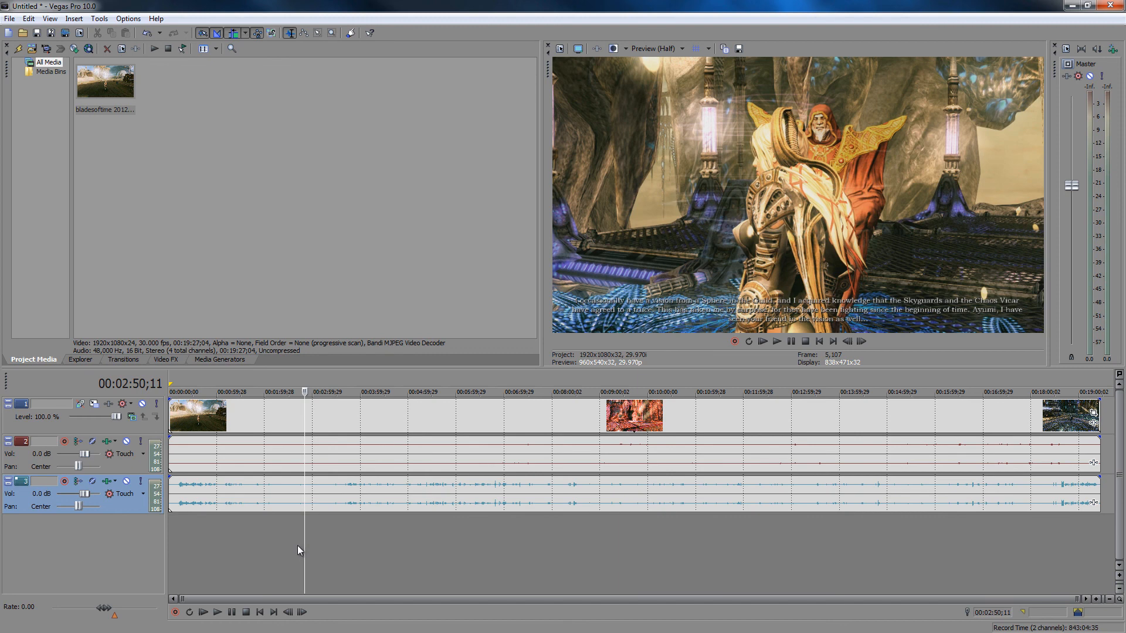
pyautogui.click(247, 542)
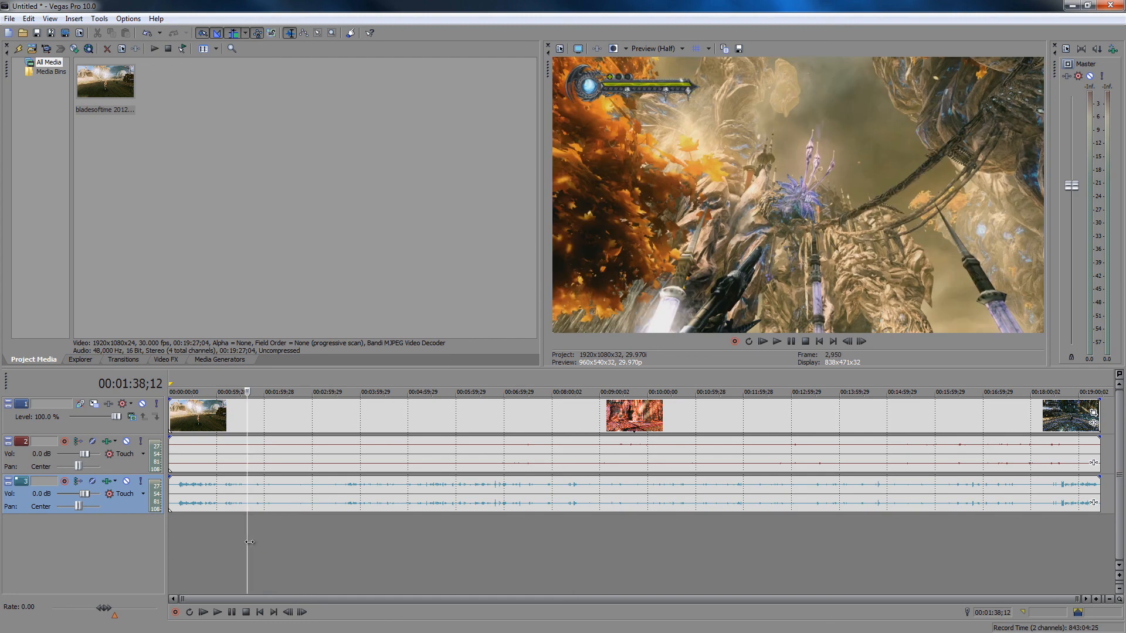